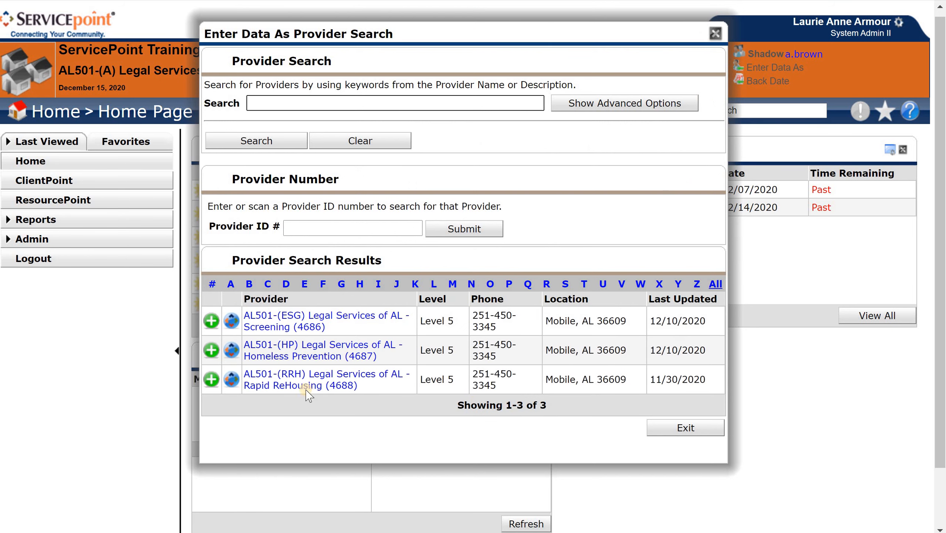
Step: Enter data as AL501-(HP) Legal Services of AL - Homeless Prevention and open the client's record from the My Clients count
{"action": "left_click", "coordinate": [211, 350]}
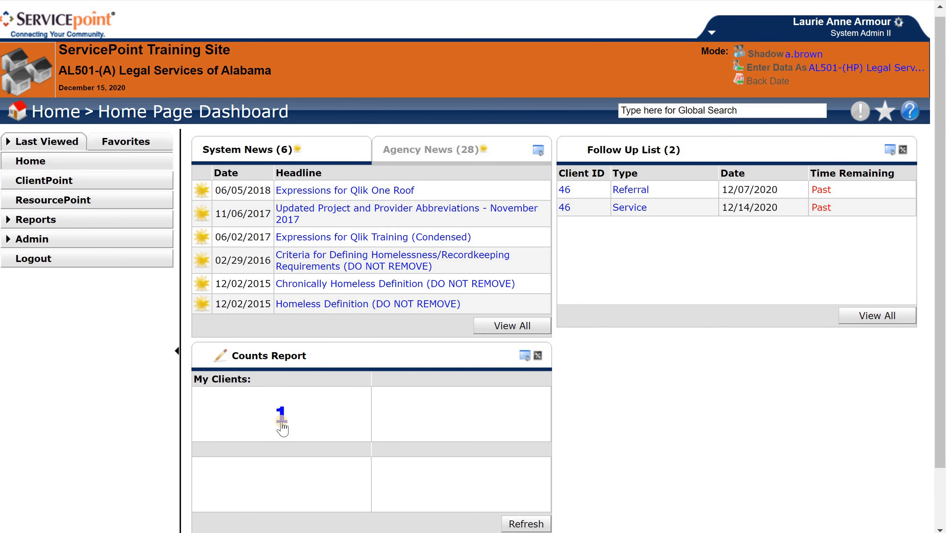
{"action": "left_click", "coordinate": [280, 415]}
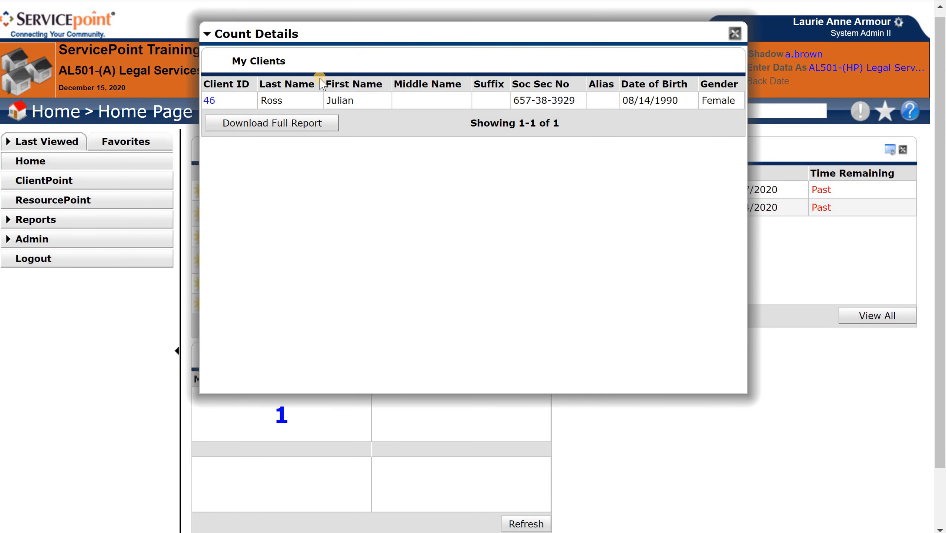
{"action": "left_click", "coordinate": [206, 103]}
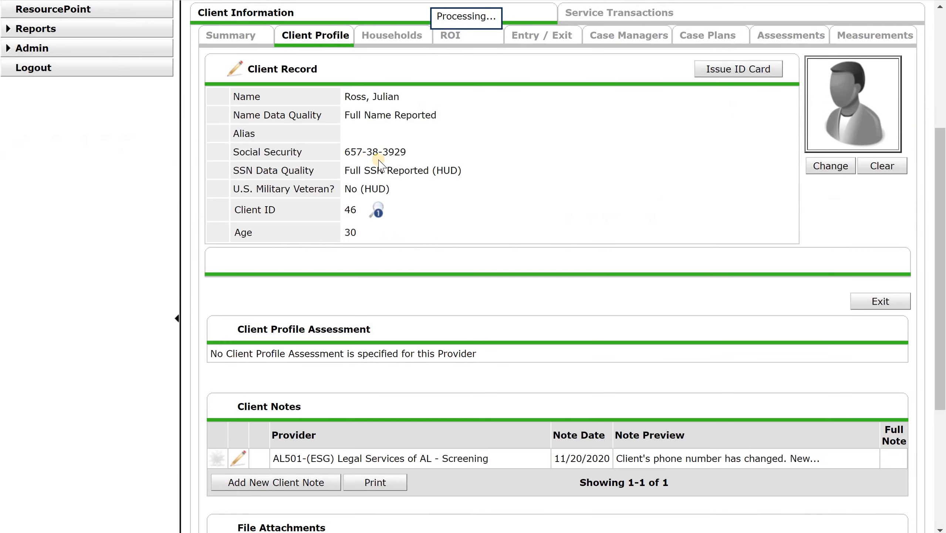
Step: Open the client's entire service history and examine the status and outcome of each need
{"action": "scroll", "coordinate": [611, 90], "scroll_direction": "up", "scroll_amount": 2}
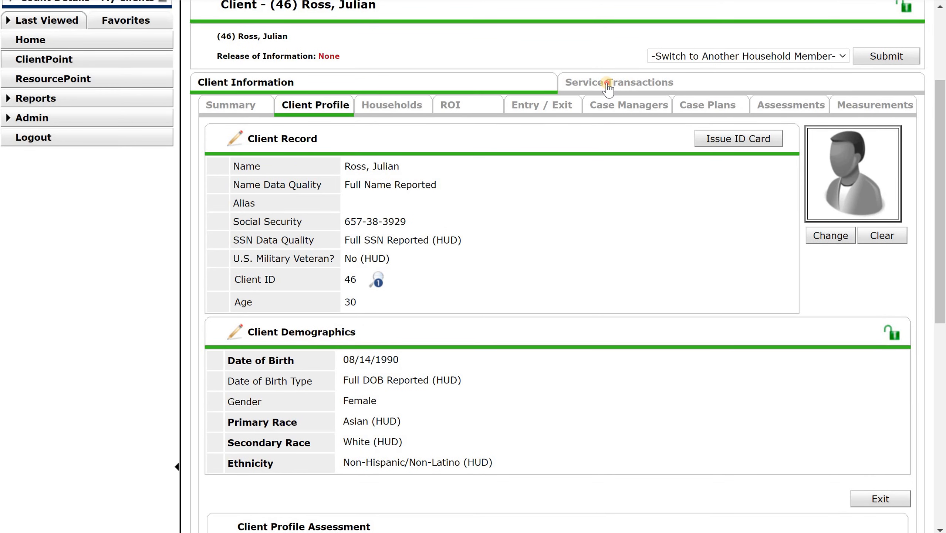
{"action": "left_click", "coordinate": [607, 85]}
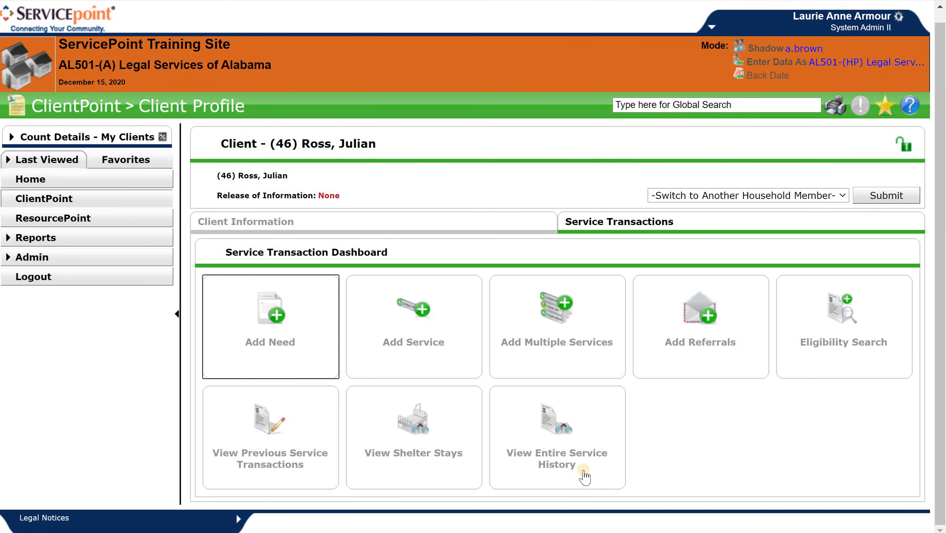
{"action": "left_click", "coordinate": [563, 460]}
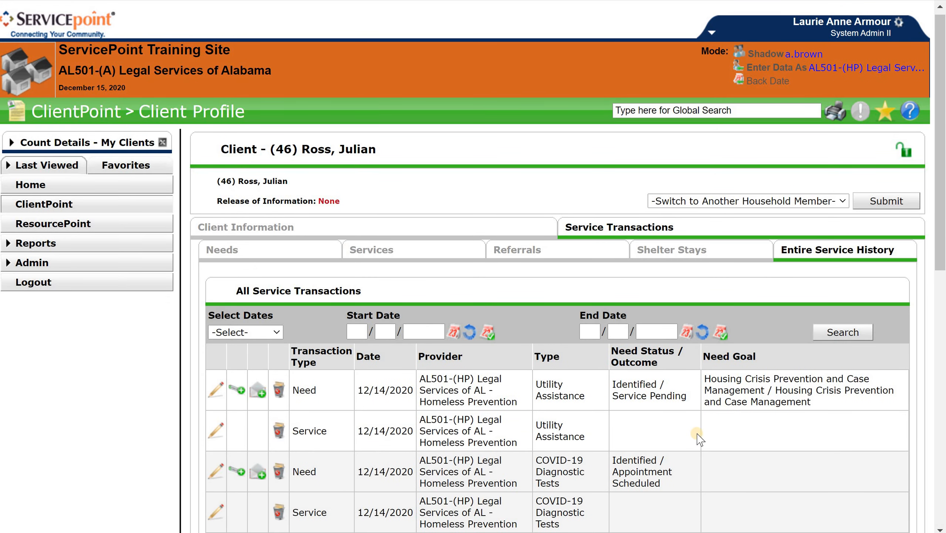
{"action": "scroll", "coordinate": [700, 440], "scroll_direction": "down", "scroll_amount": 5}
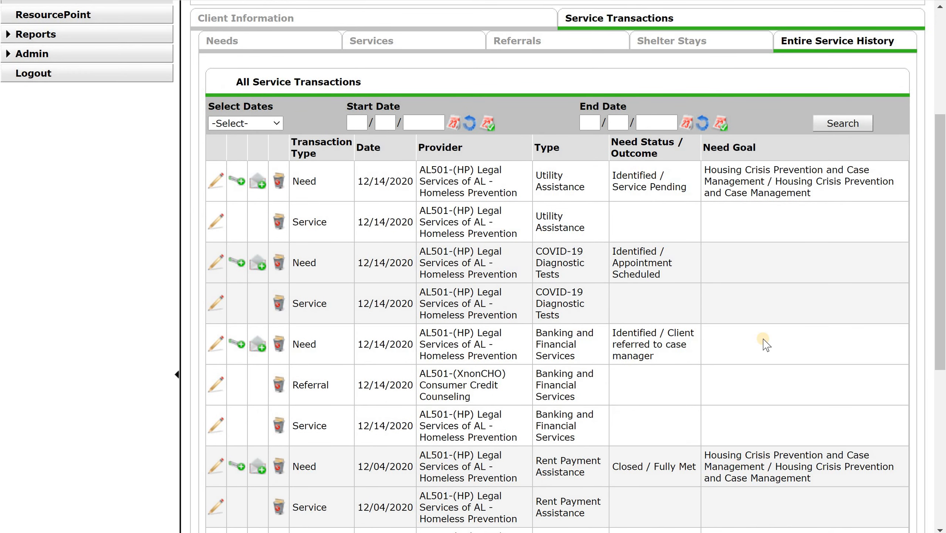
{"action": "left_click_drag", "start_coordinate": [940, 142], "coordinate": [941, 156]}
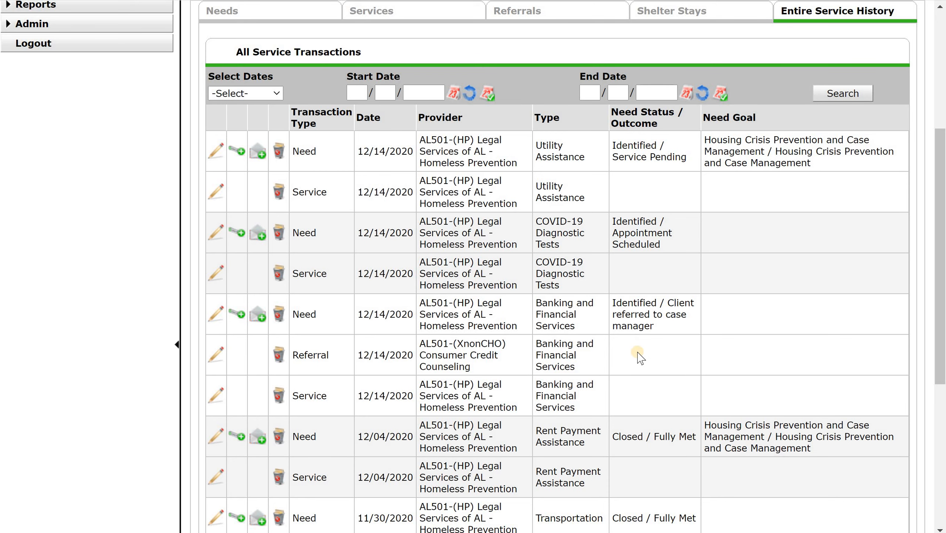
{"action": "scroll", "coordinate": [666, 347], "scroll_direction": "down", "scroll_amount": 2}
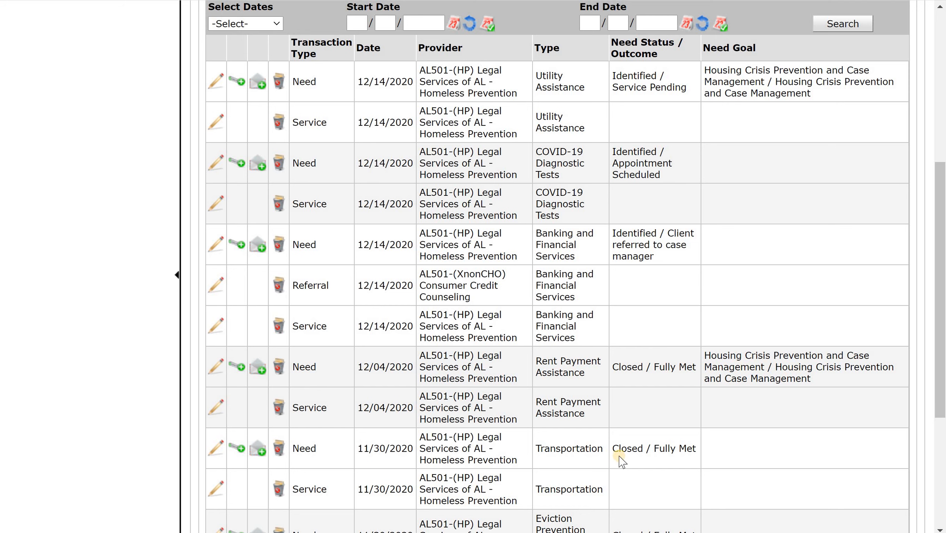
{"action": "scroll", "coordinate": [636, 314], "scroll_direction": "down", "scroll_amount": 2}
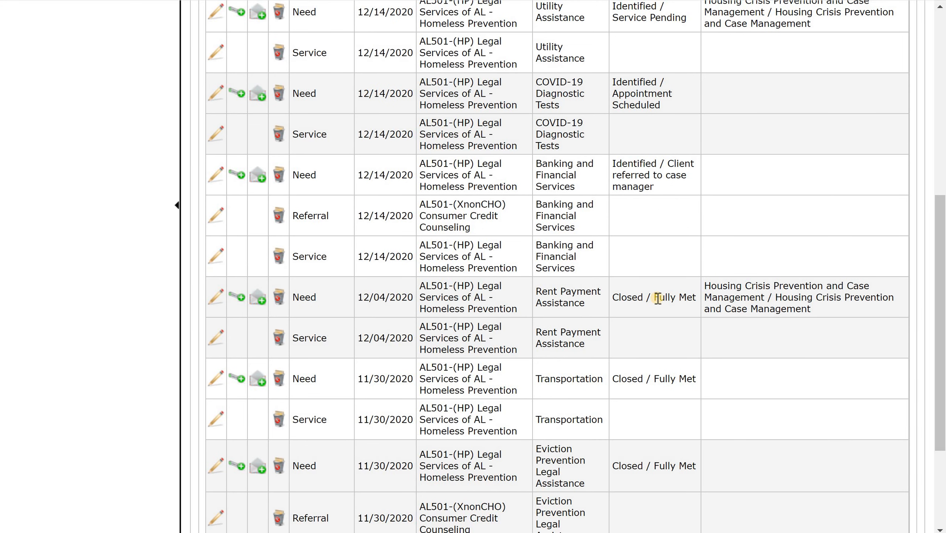
{"action": "scroll", "coordinate": [675, 317], "scroll_direction": "up", "scroll_amount": 4}
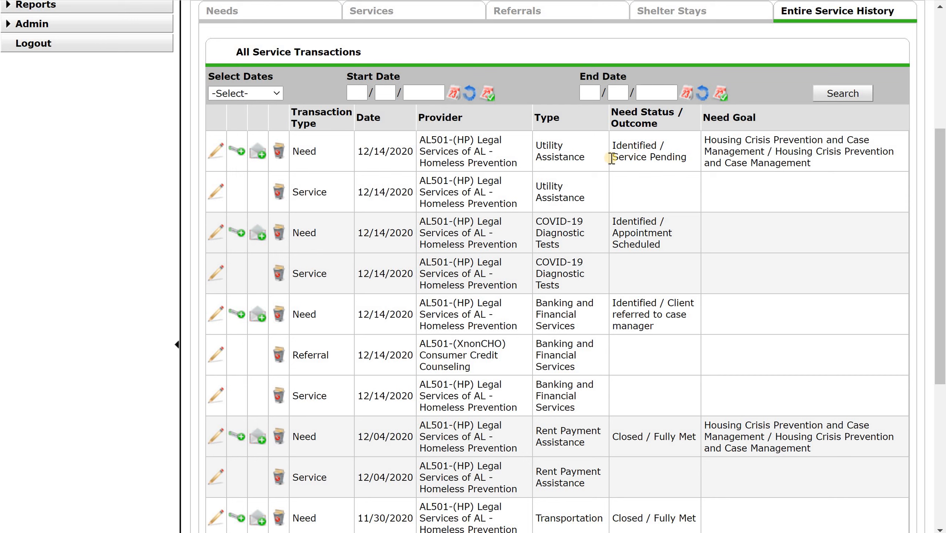
Step: Edit the Utility Assistance need, setting its status to Closed and outcome to Fully Met, and save it
{"action": "left_click", "coordinate": [218, 151]}
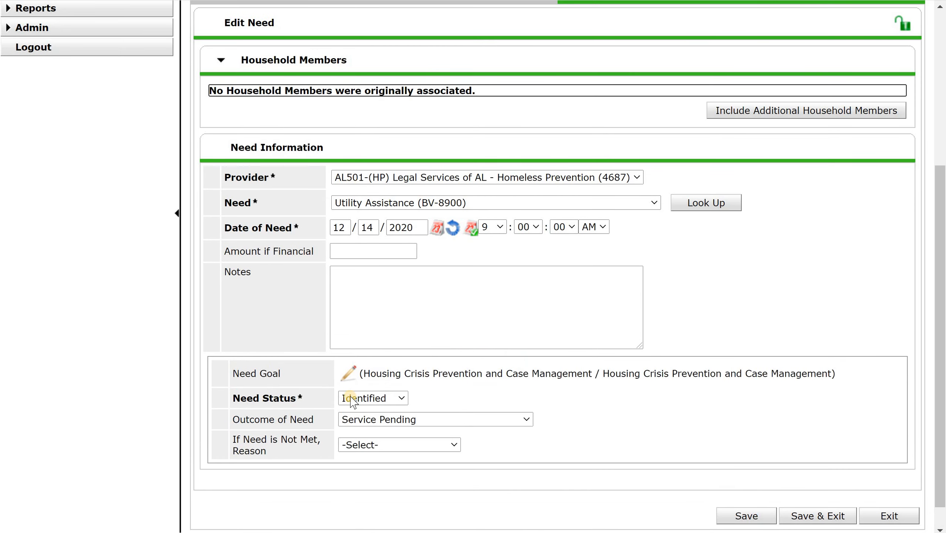
{"action": "left_click", "coordinate": [350, 398]}
{"action": "left_click", "coordinate": [471, 418]}
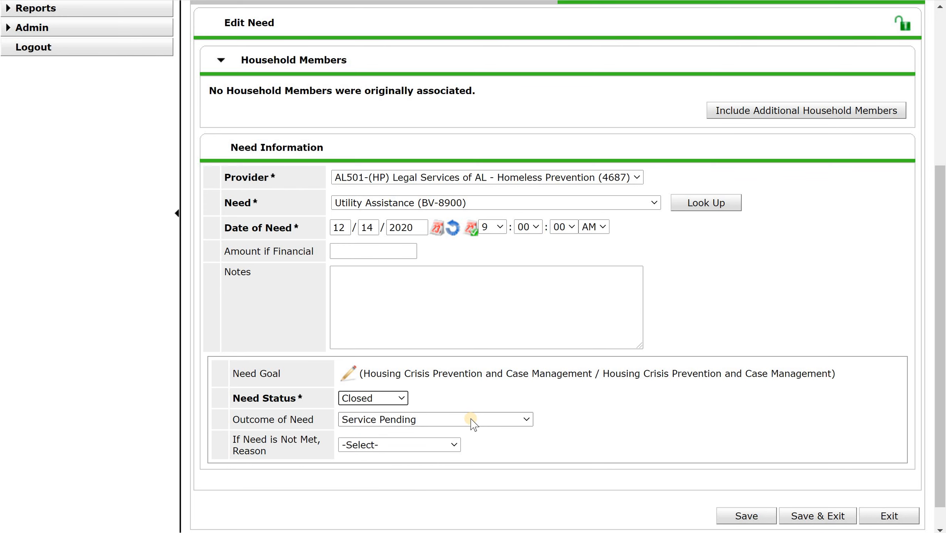
{"action": "left_click", "coordinate": [472, 419]}
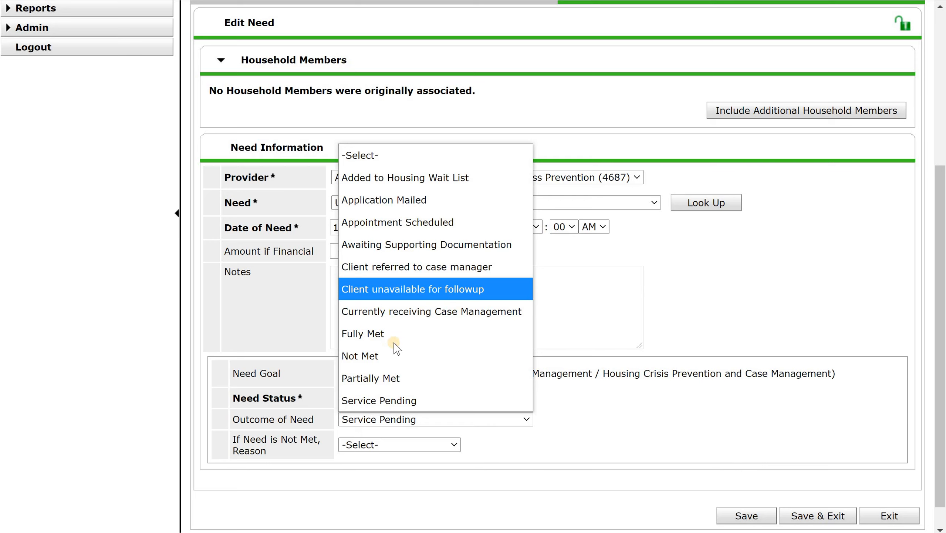
{"action": "left_click", "coordinate": [380, 333]}
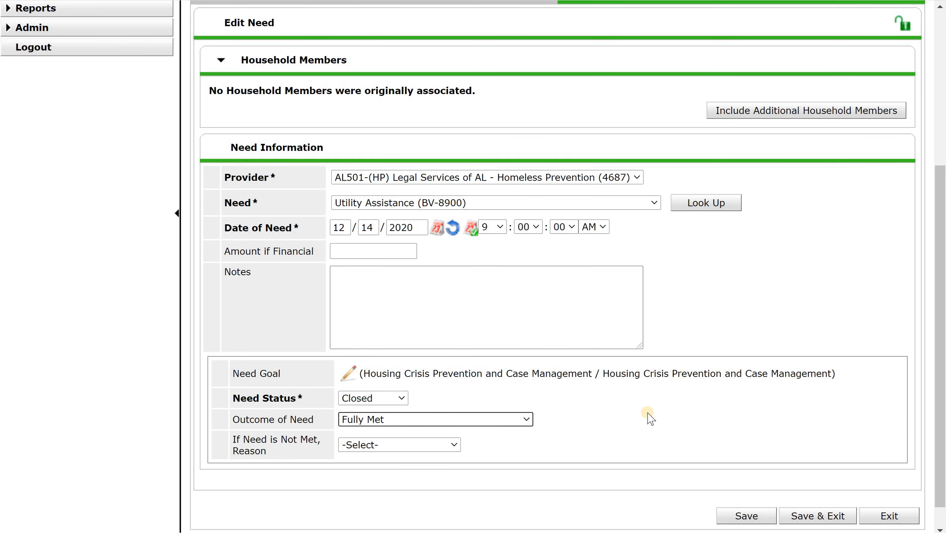
{"action": "left_click", "coordinate": [834, 514]}
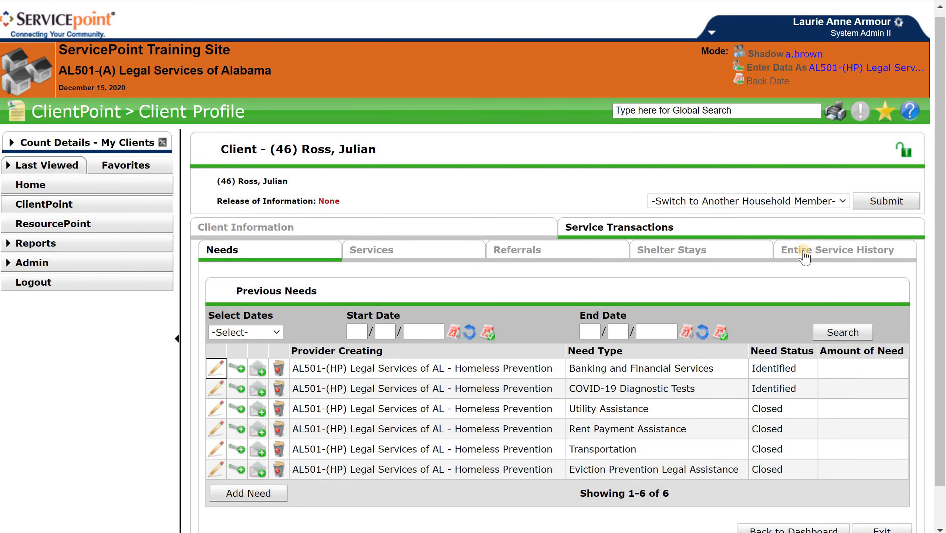
Step: Review the Utility Assistance need in the entire service history and return to the list of previous needs
{"action": "left_click", "coordinate": [804, 257]}
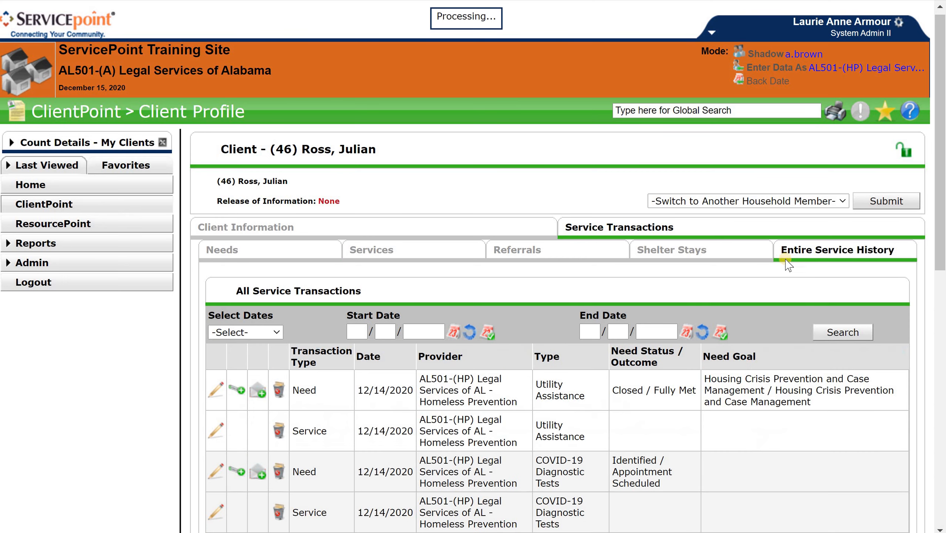
{"action": "scroll", "coordinate": [628, 281], "scroll_direction": "down", "scroll_amount": 2}
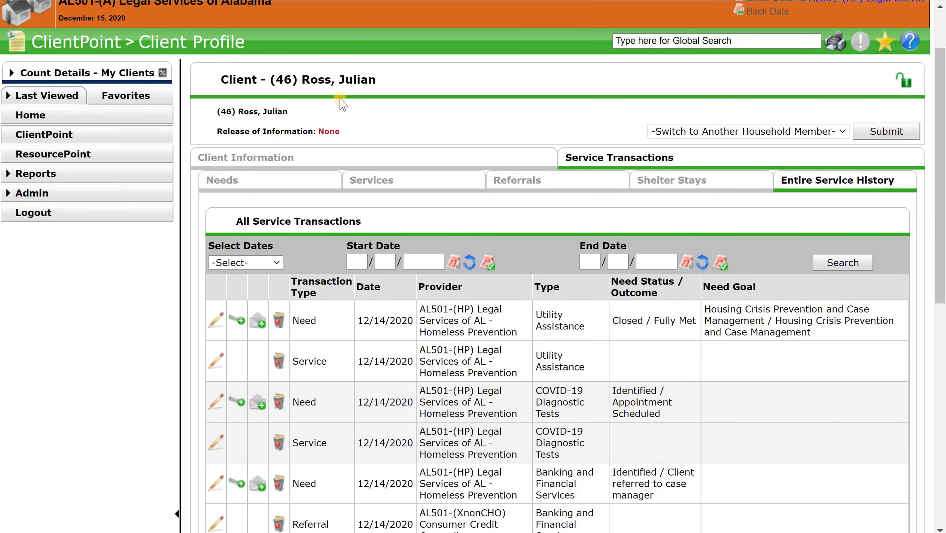
{"action": "scroll", "coordinate": [298, 113], "scroll_direction": "down", "scroll_amount": 2}
{"action": "left_click", "coordinate": [295, 121]}
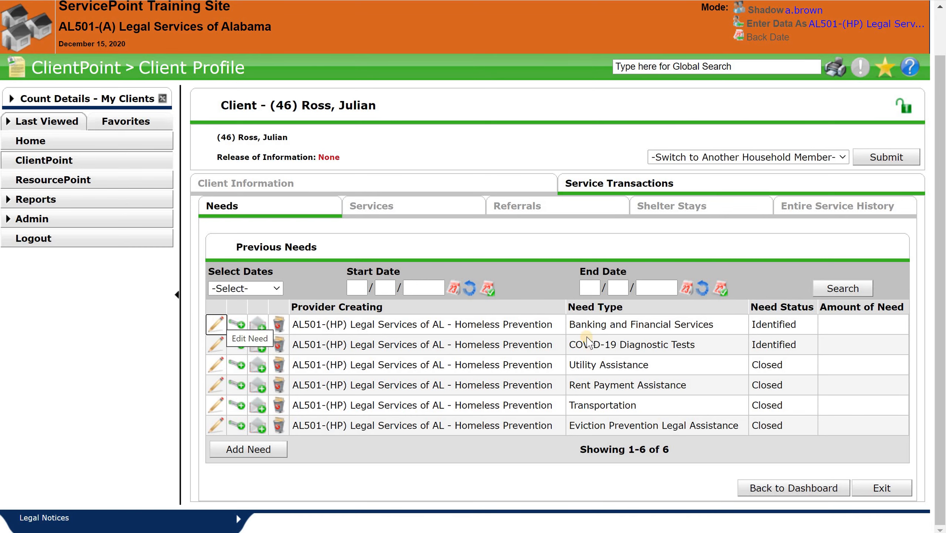
Step: Save the Banking and Financial Services need with status Closed, outcome Not Met and reason Client Not Eligible
{"action": "left_click", "coordinate": [217, 325]}
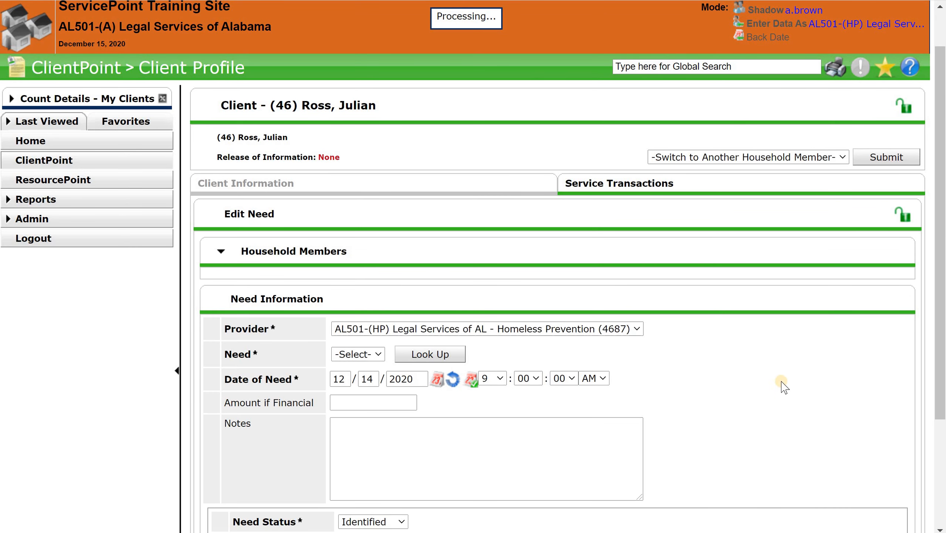
{"action": "scroll", "coordinate": [441, 323], "scroll_direction": "down", "scroll_amount": 5}
{"action": "left_click", "coordinate": [380, 369]}
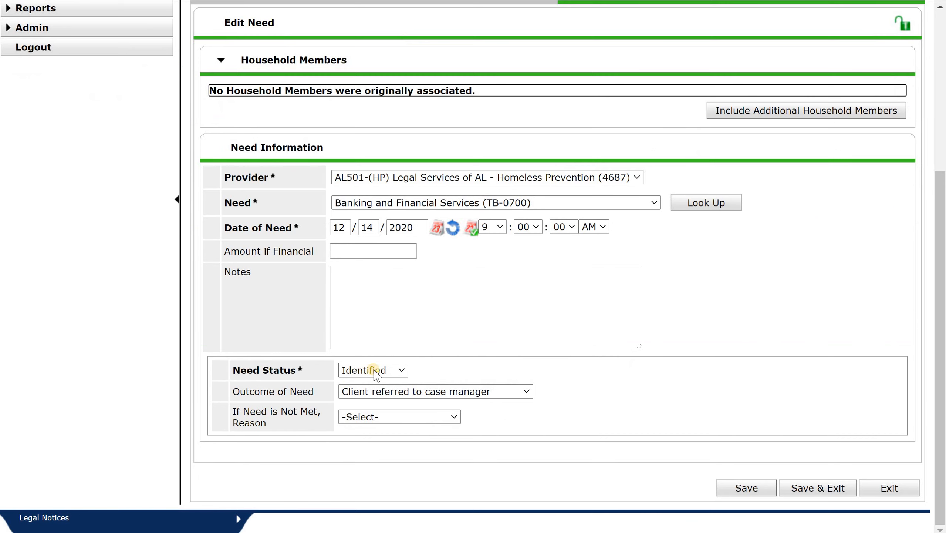
{"action": "left_click", "coordinate": [386, 409]}
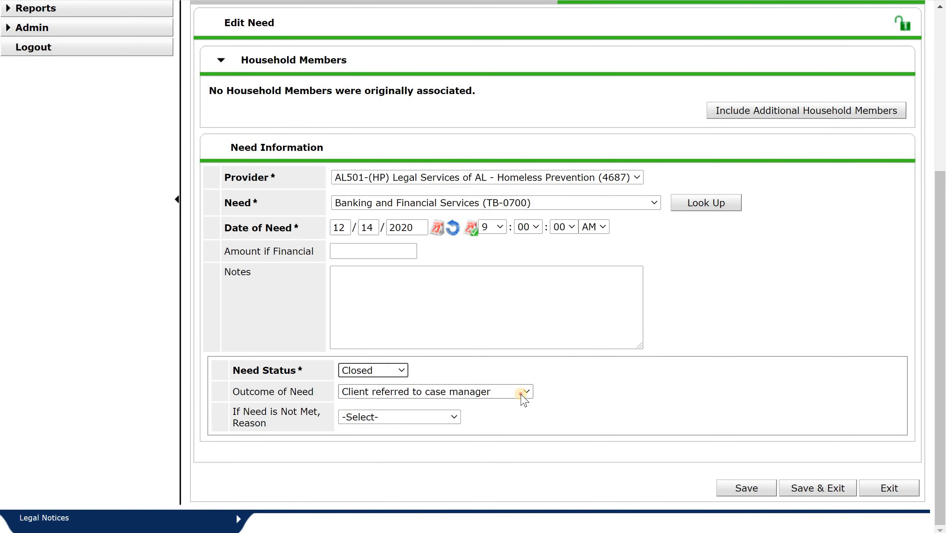
{"action": "left_click", "coordinate": [481, 392]}
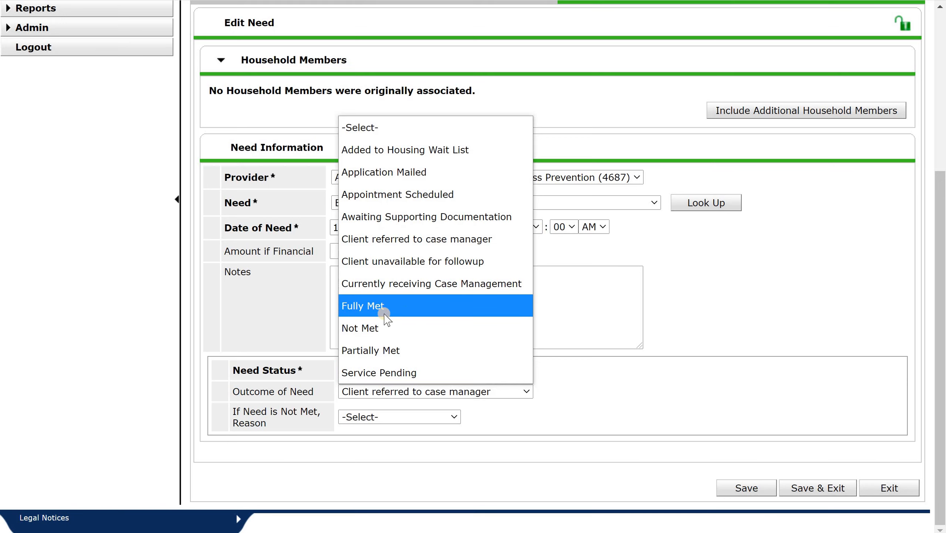
{"action": "left_click", "coordinate": [375, 330]}
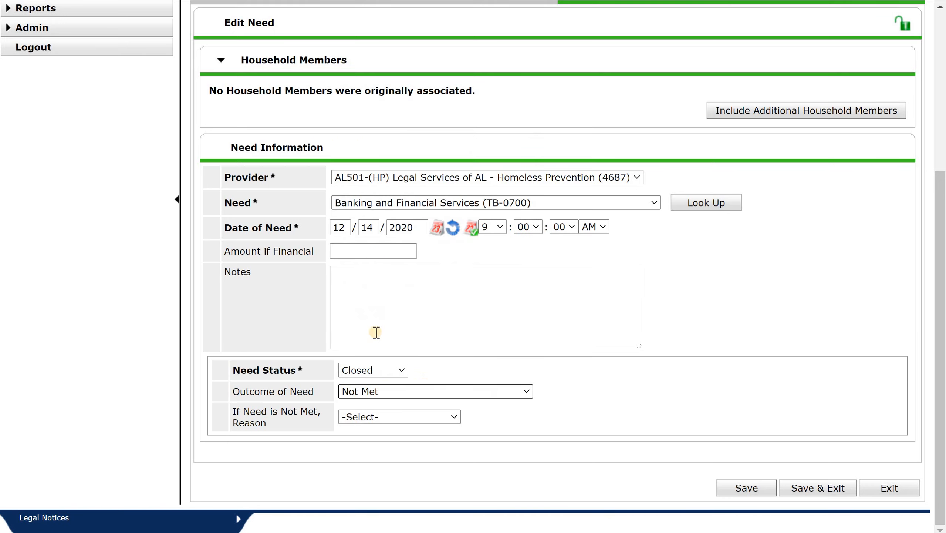
{"action": "left_click", "coordinate": [411, 421]}
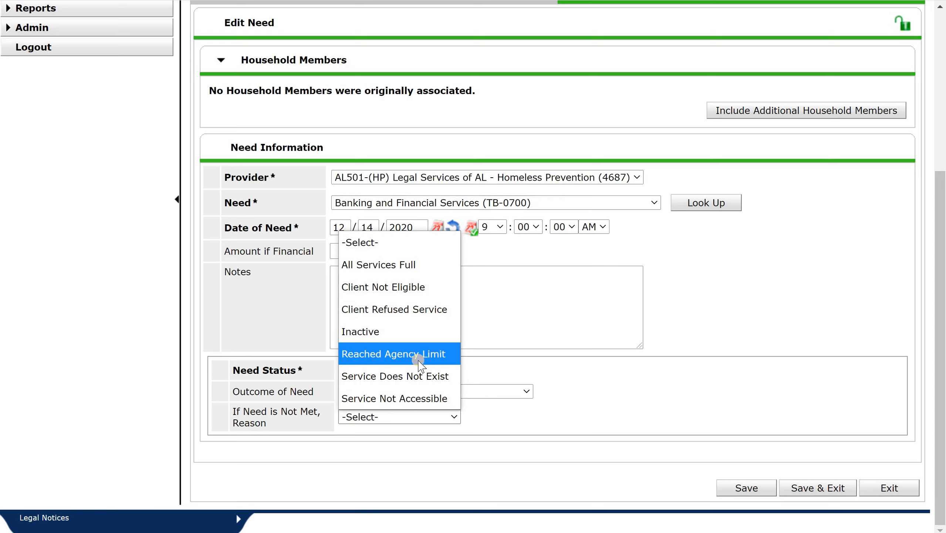
{"action": "left_click", "coordinate": [420, 289]}
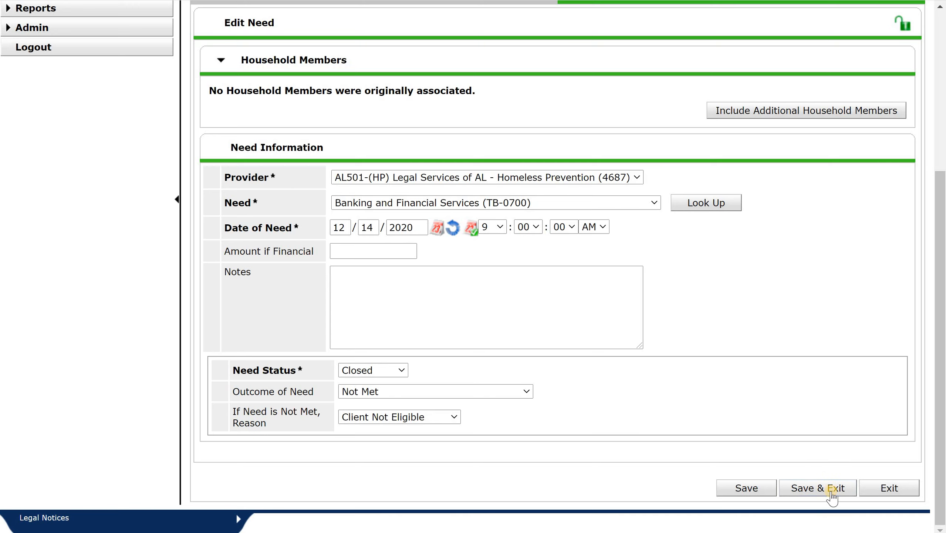
{"action": "left_click", "coordinate": [819, 488]}
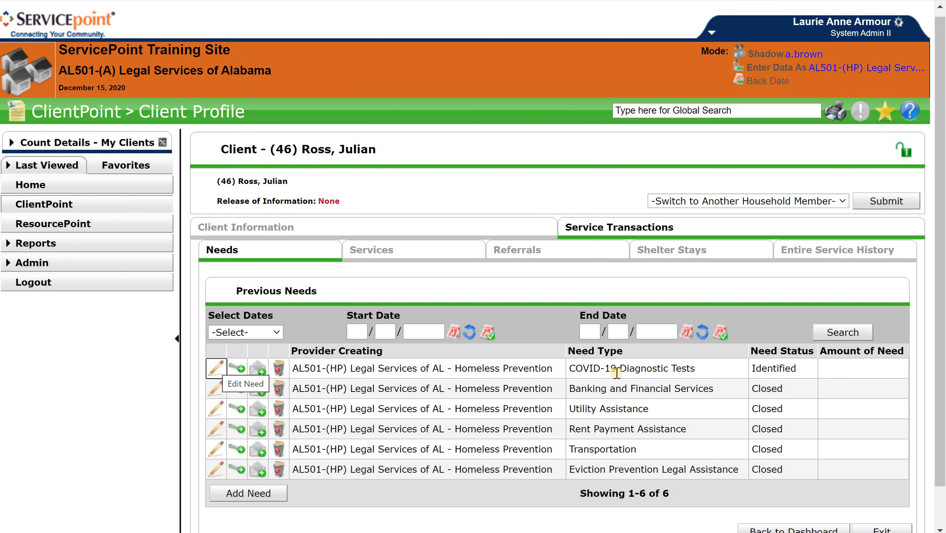
Step: Edit the COVID-19 Diagnostic Tests need, setting its status to Closed and outcome to Fully Met, and save it
{"action": "left_click", "coordinate": [216, 369]}
{"action": "scroll", "coordinate": [518, 321], "scroll_direction": "down", "scroll_amount": 5}
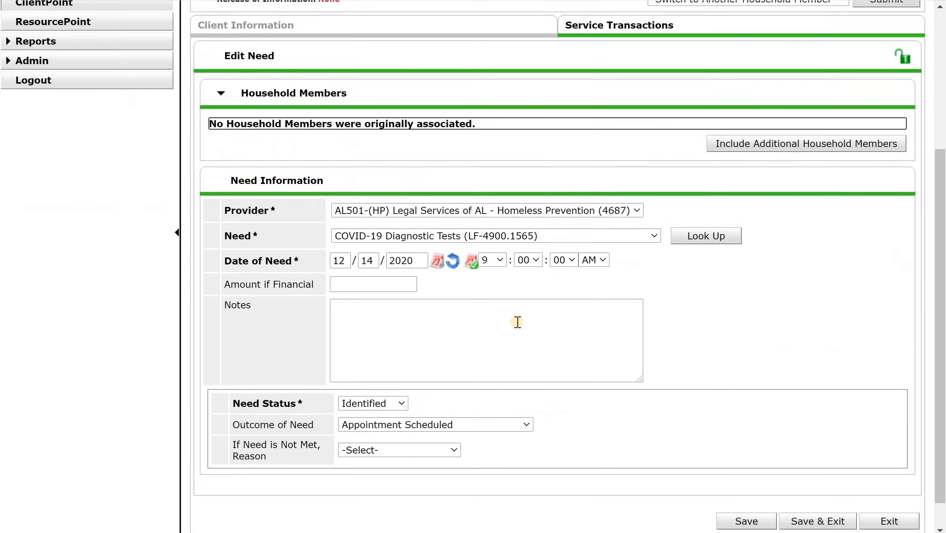
{"action": "left_click", "coordinate": [382, 321]}
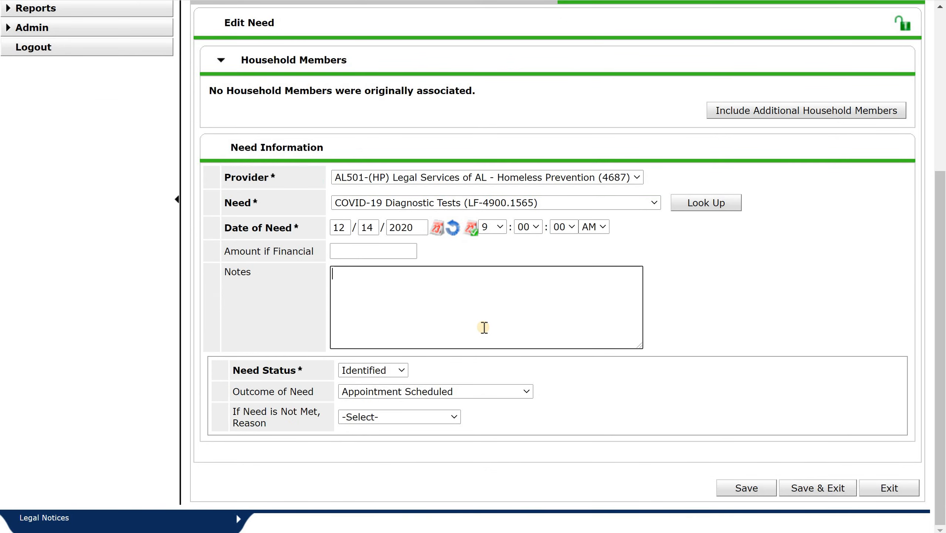
{"action": "left_click", "coordinate": [369, 371]}
{"action": "left_click", "coordinate": [365, 410]}
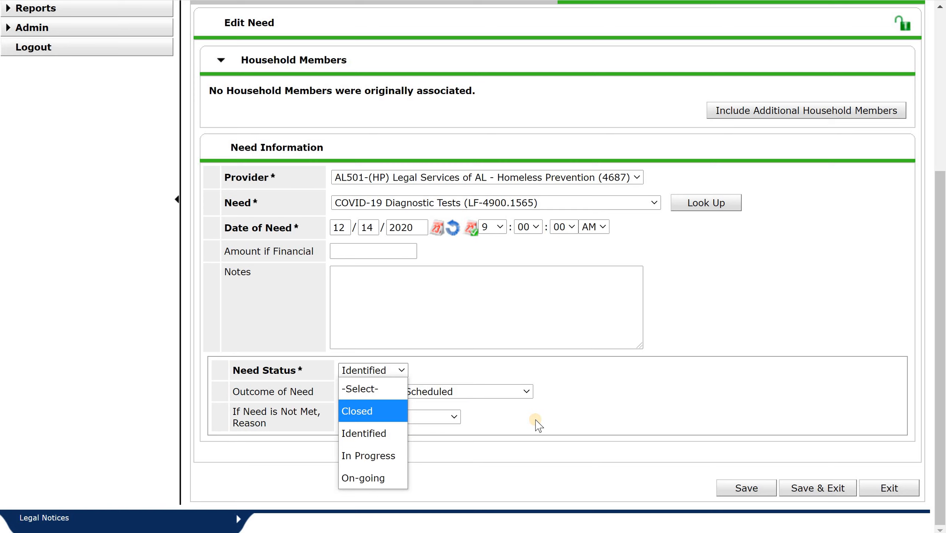
{"action": "left_click", "coordinate": [500, 399]}
{"action": "left_click", "coordinate": [432, 305]}
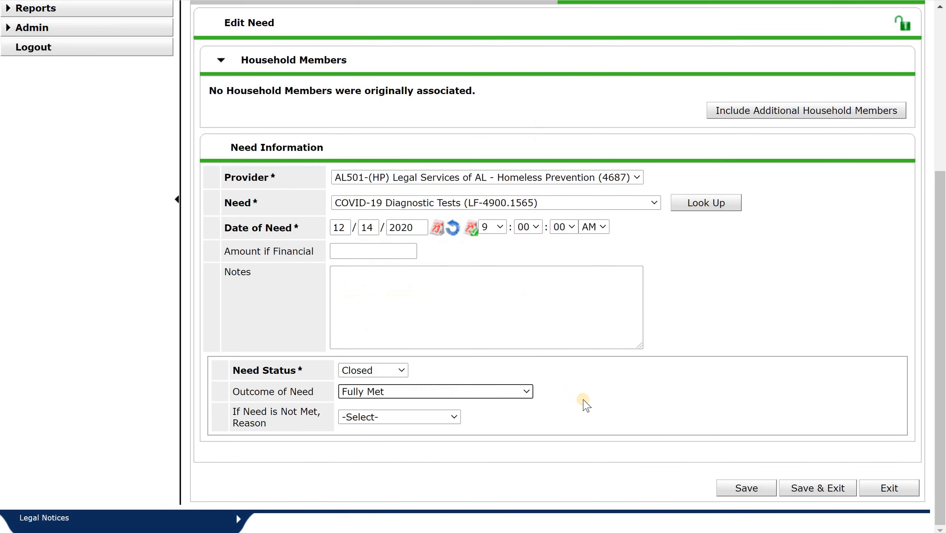
{"action": "left_click", "coordinate": [839, 488]}
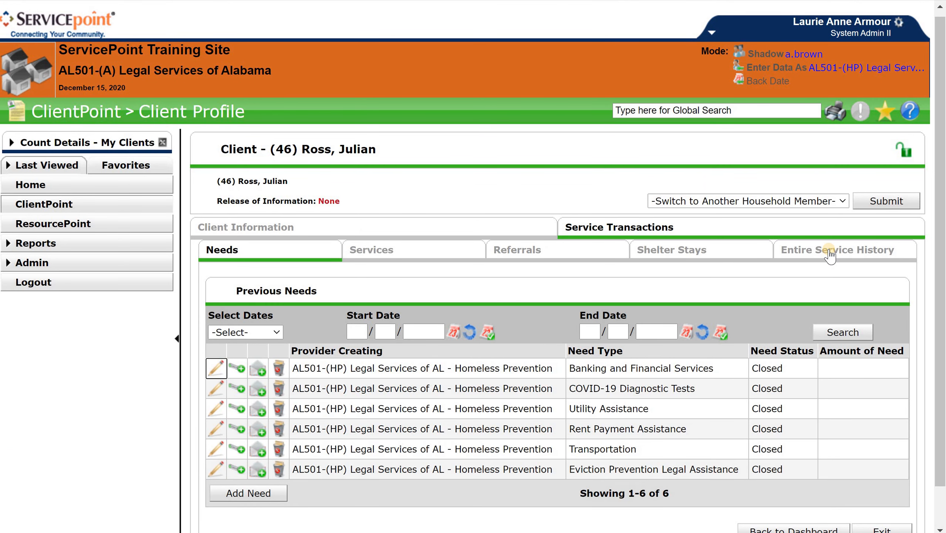
Step: Check the statuses and outcomes of all the client's needs in the entire service history
{"action": "left_click", "coordinate": [829, 255]}
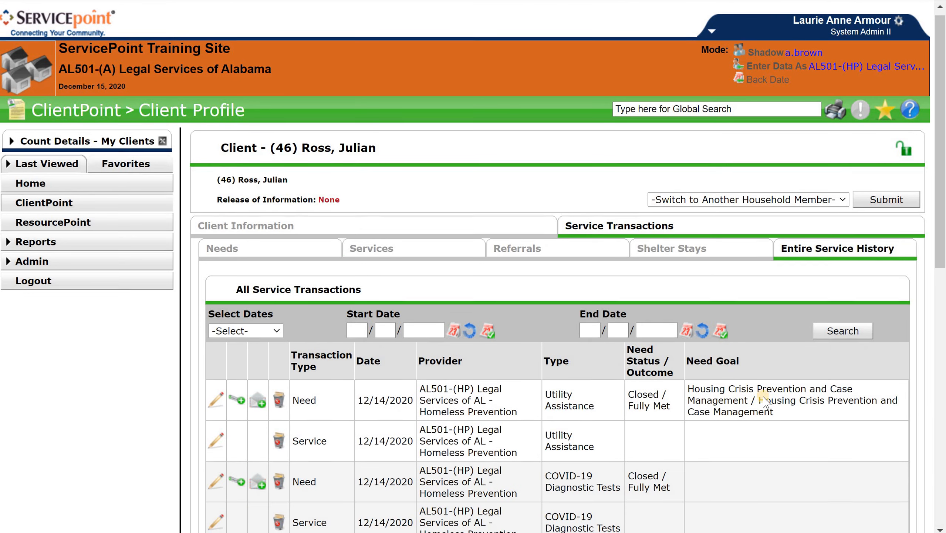
{"action": "scroll", "coordinate": [763, 401], "scroll_direction": "down", "scroll_amount": 7}
{"action": "scroll", "coordinate": [764, 399], "scroll_direction": "down", "scroll_amount": 7}
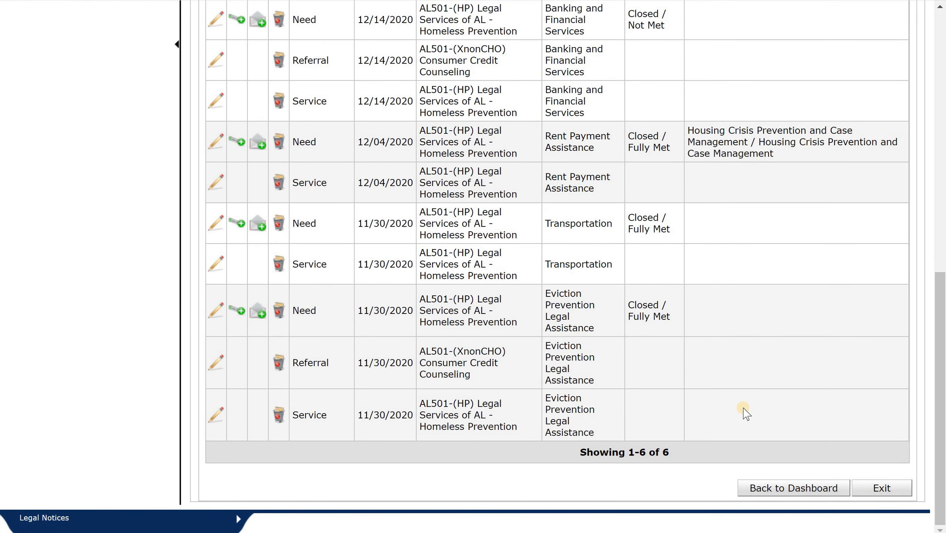
{"action": "scroll", "coordinate": [742, 408], "scroll_direction": "up", "scroll_amount": 9}
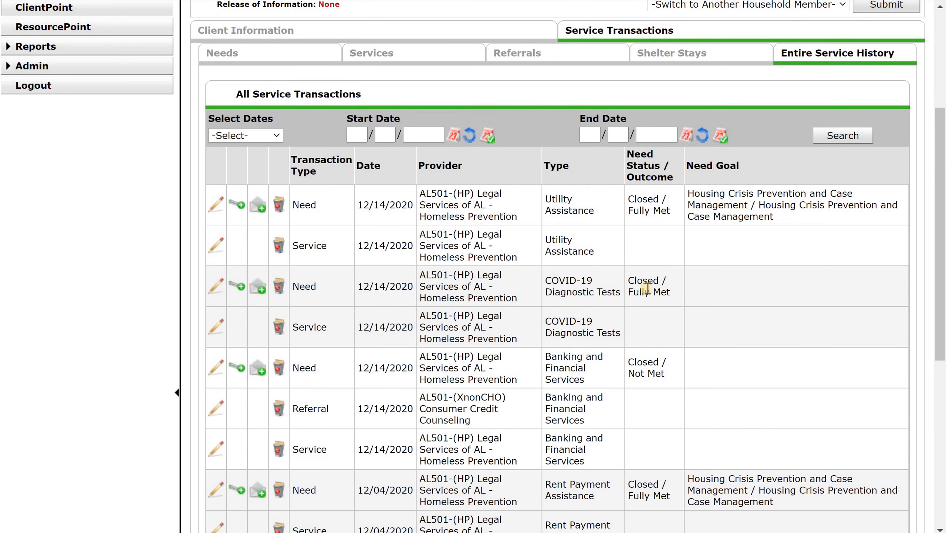
Step: Open the Eviction Prevention Legal Assistance referral from the home dashboard's follow-up list and review its need, referral and follow-up details
{"action": "scroll", "coordinate": [726, 347], "scroll_direction": "up", "scroll_amount": 5}
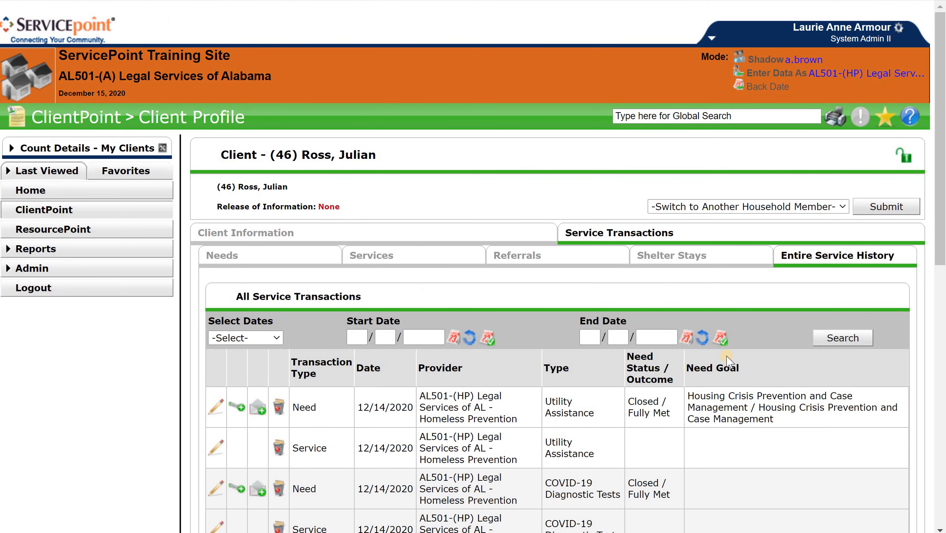
{"action": "left_click", "coordinate": [66, 191]}
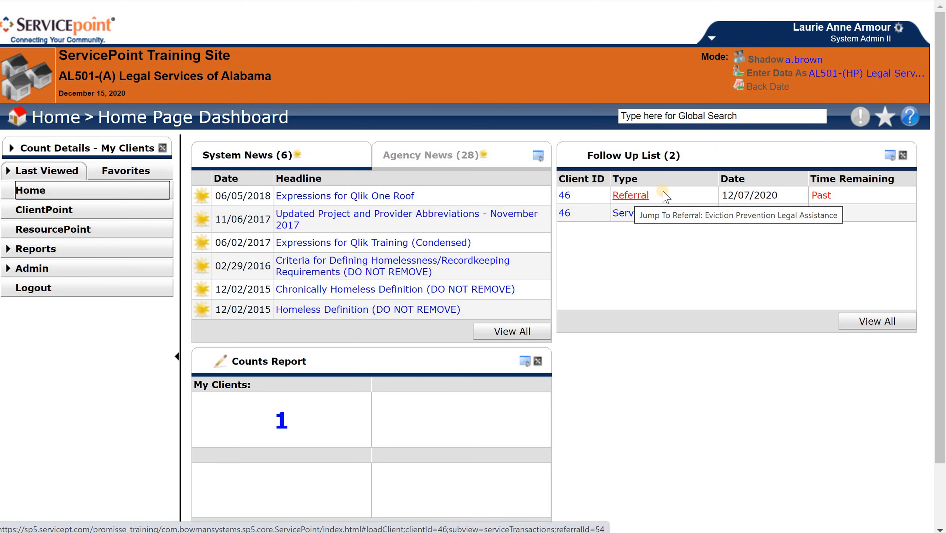
{"action": "left_click", "coordinate": [631, 195]}
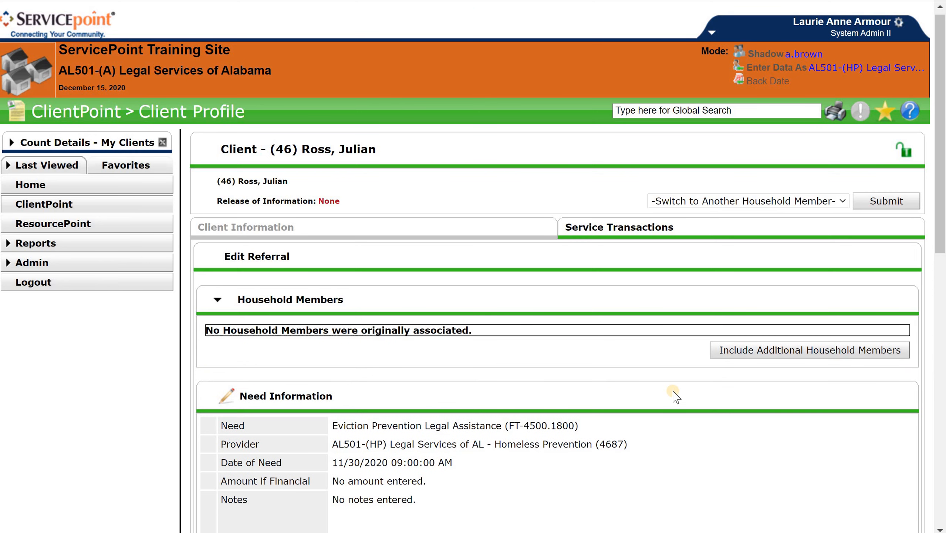
{"action": "scroll", "coordinate": [675, 396], "scroll_direction": "down", "scroll_amount": 6}
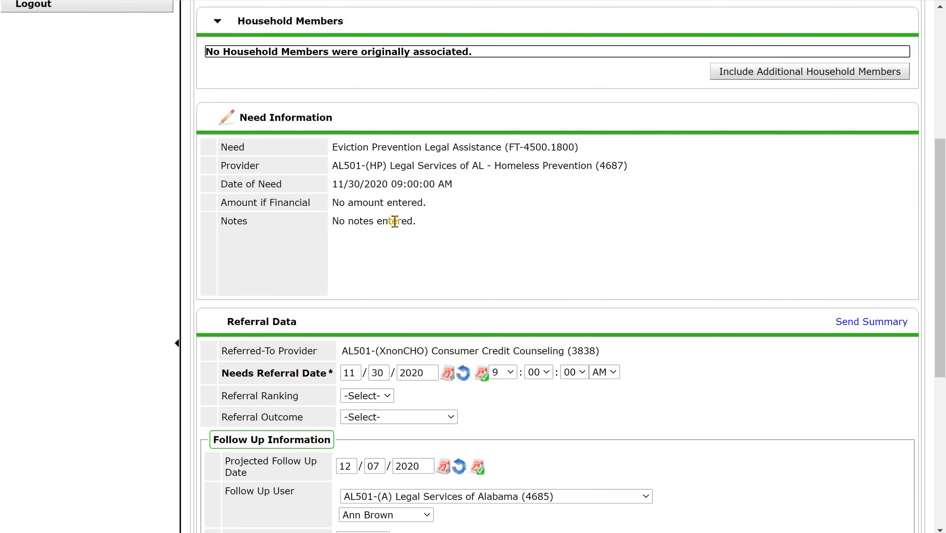
{"action": "scroll", "coordinate": [749, 262], "scroll_direction": "down", "scroll_amount": 2}
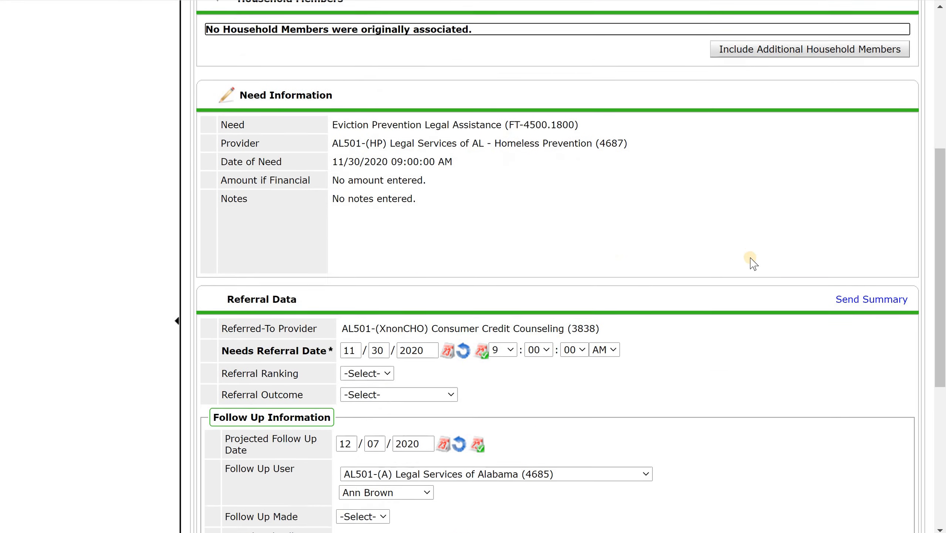
{"action": "scroll", "coordinate": [750, 261], "scroll_direction": "down", "scroll_amount": 7}
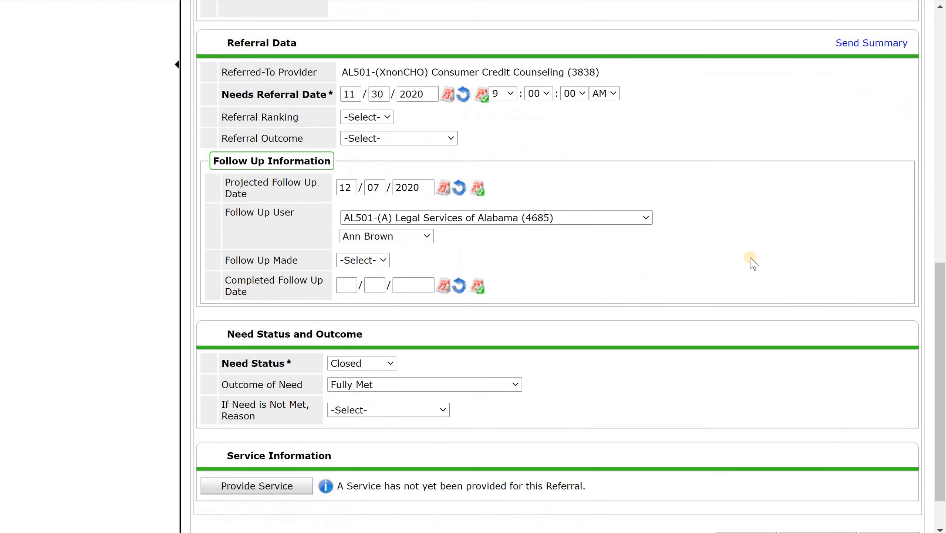
{"action": "scroll", "coordinate": [749, 329], "scroll_direction": "up", "scroll_amount": 9}
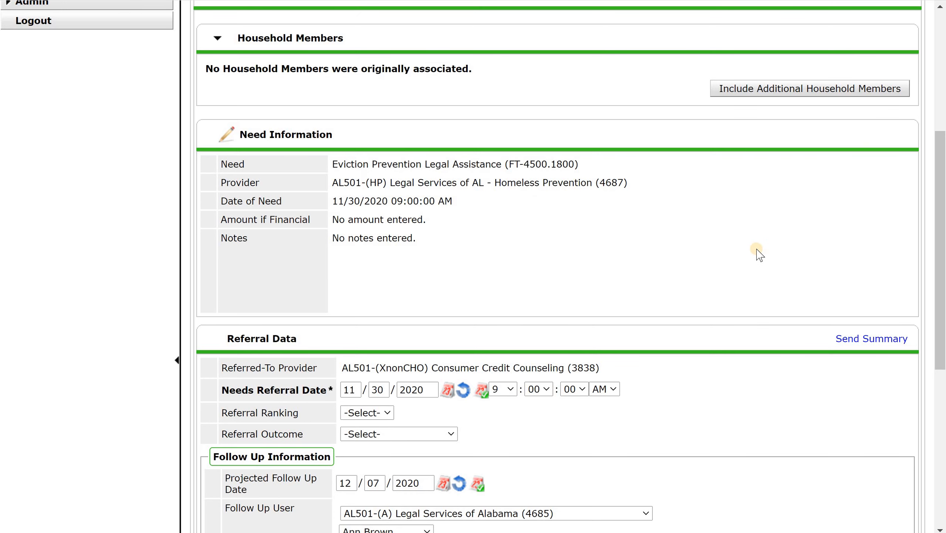
{"action": "scroll", "coordinate": [759, 254], "scroll_direction": "down", "scroll_amount": 3}
{"action": "scroll", "coordinate": [759, 254], "scroll_direction": "down", "scroll_amount": 2}
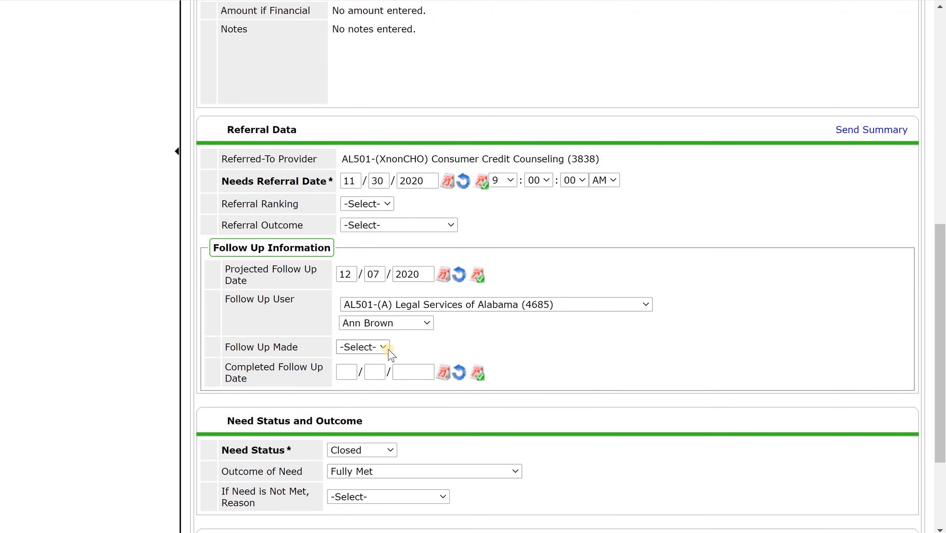
Step: Mark the referral's follow-up as made with completed date 12/15/2020, and save and exit the referral
{"action": "left_click", "coordinate": [362, 347]}
{"action": "left_click", "coordinate": [368, 387]}
{"action": "left_click", "coordinate": [478, 373]}
{"action": "scroll", "coordinate": [812, 341], "scroll_direction": "down", "scroll_amount": 3}
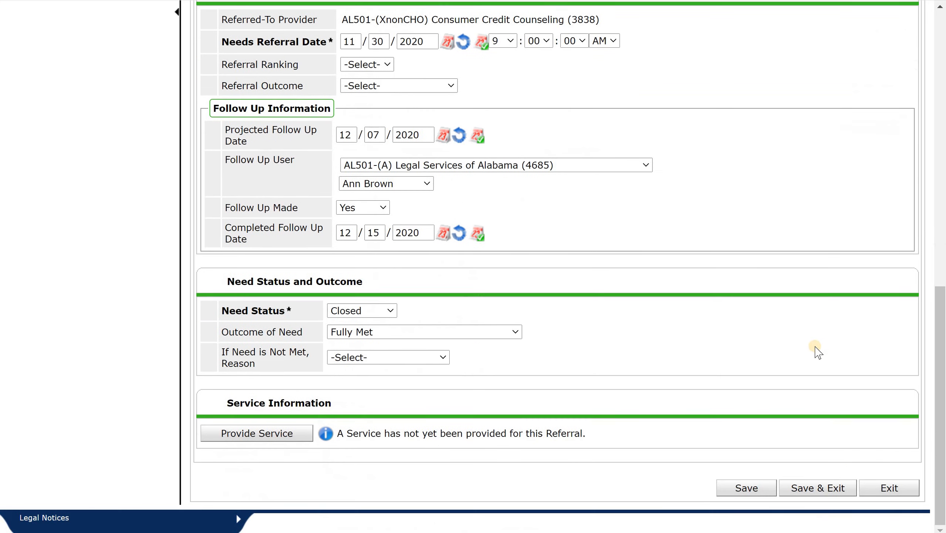
{"action": "left_click", "coordinate": [822, 488]}
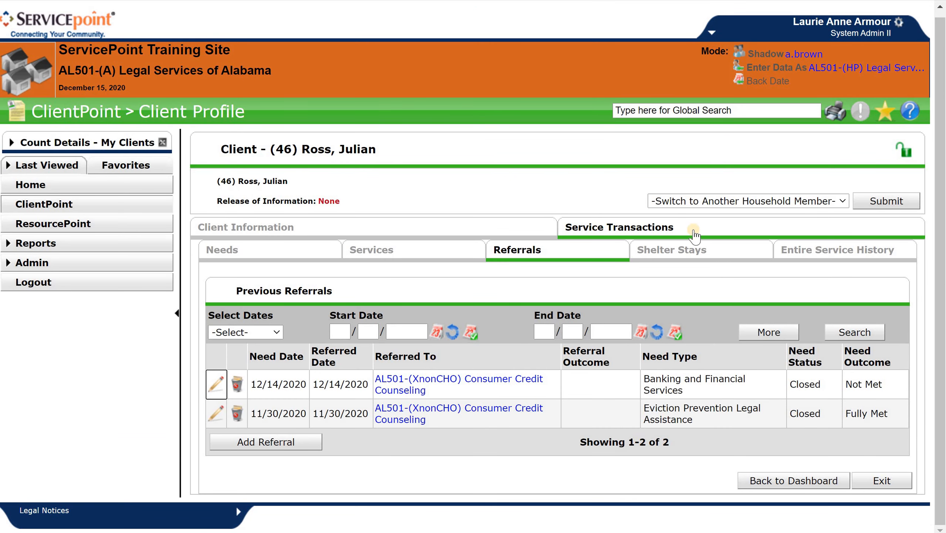
Step: Open the Banking and Financial Services service from the home dashboard's follow-up list and go to its follow-up information
{"action": "left_click", "coordinate": [88, 186]}
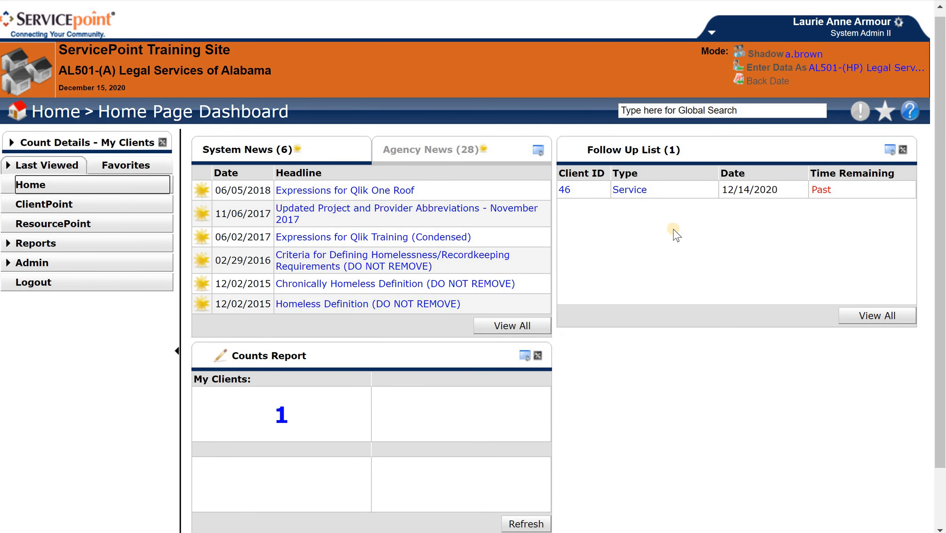
{"action": "left_click", "coordinate": [629, 190]}
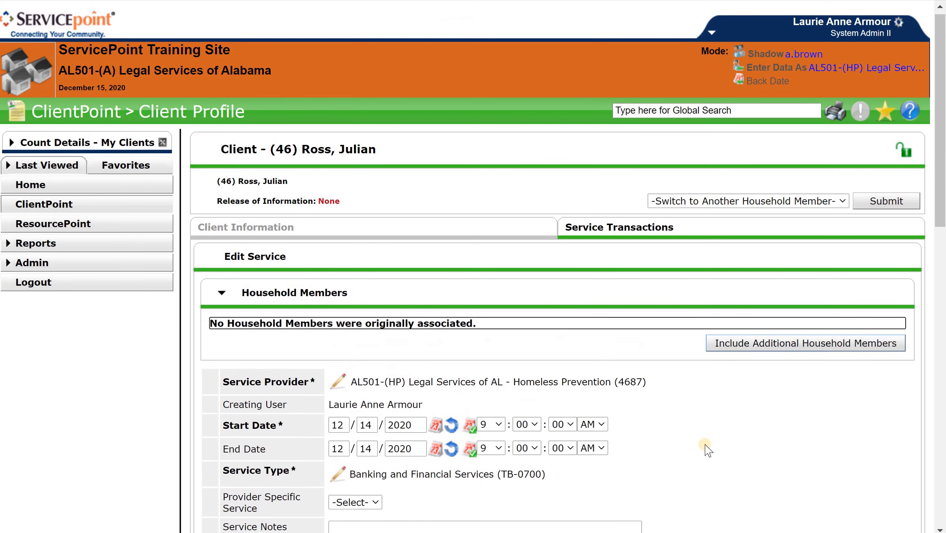
{"action": "scroll", "coordinate": [721, 411], "scroll_direction": "down", "scroll_amount": 7}
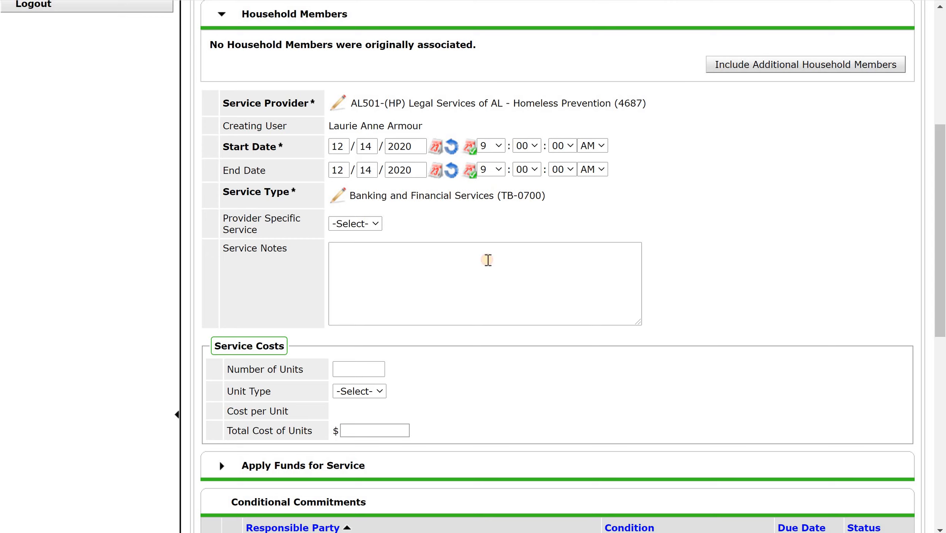
{"action": "left_click", "coordinate": [388, 311]}
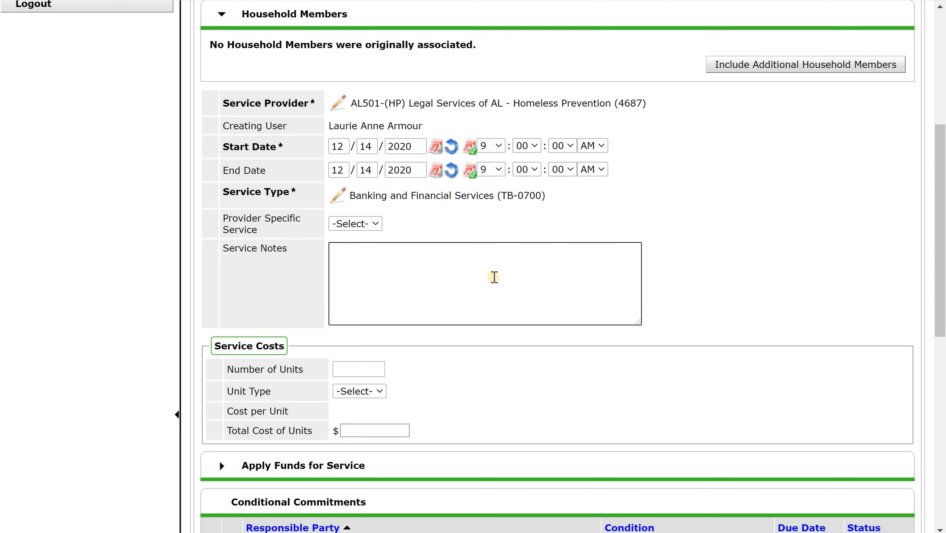
{"action": "scroll", "coordinate": [494, 277], "scroll_direction": "down", "scroll_amount": 10}
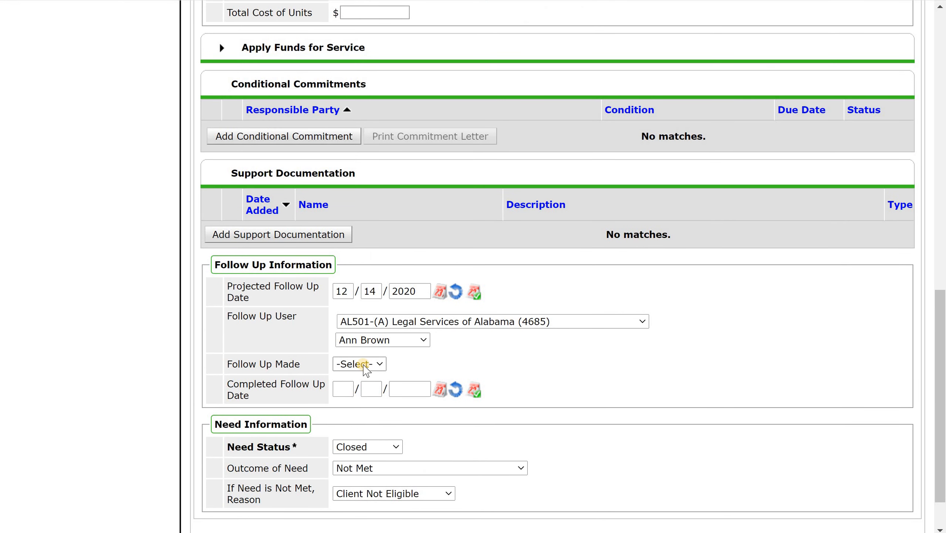
Step: Mark the service's follow-up as made with completed date 12/15/2020, and save and exit the service
{"action": "left_click", "coordinate": [364, 364]}
{"action": "left_click", "coordinate": [361, 402]}
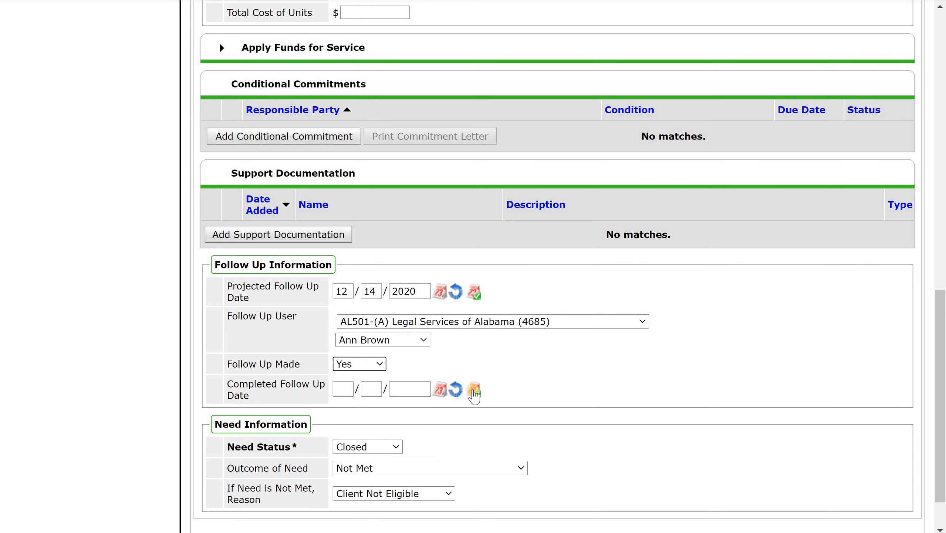
{"action": "left_click", "coordinate": [474, 390]}
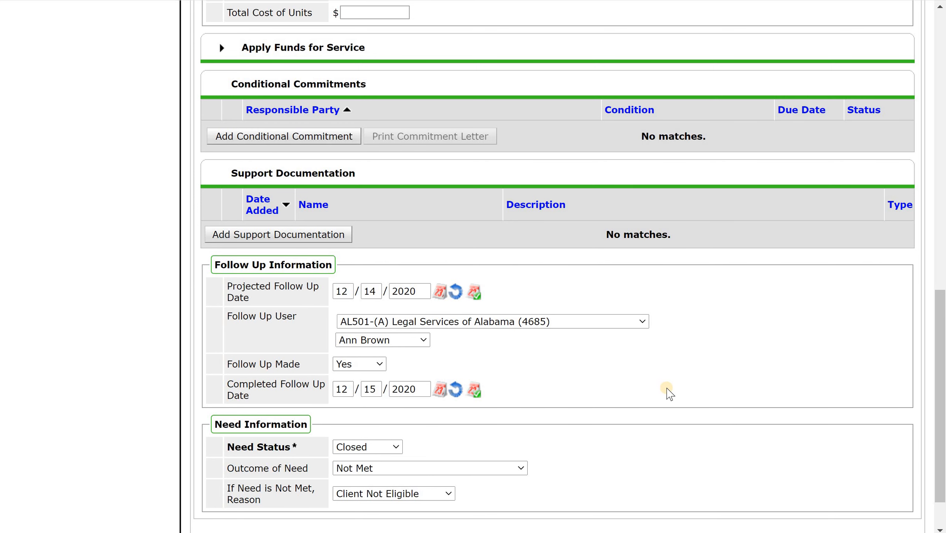
{"action": "scroll", "coordinate": [670, 393], "scroll_direction": "down", "scroll_amount": 2}
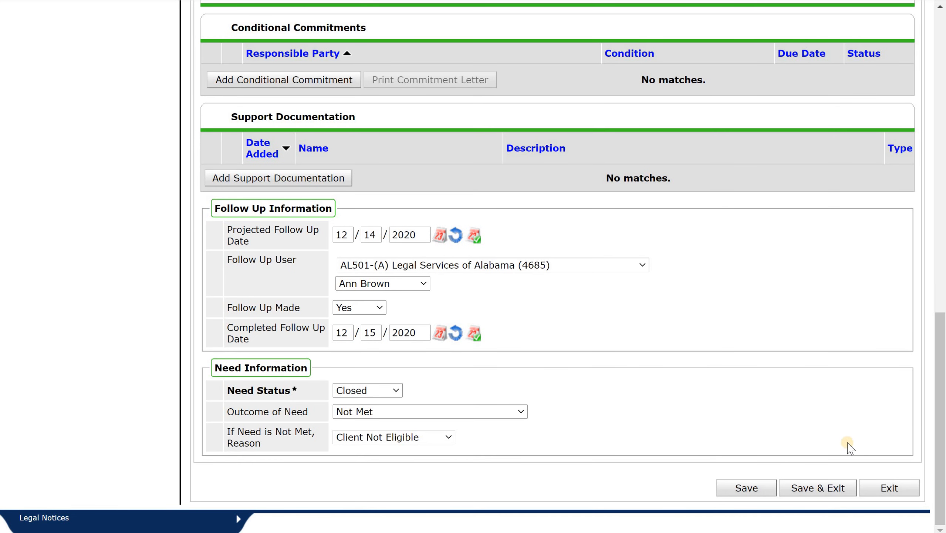
{"action": "left_click", "coordinate": [807, 489]}
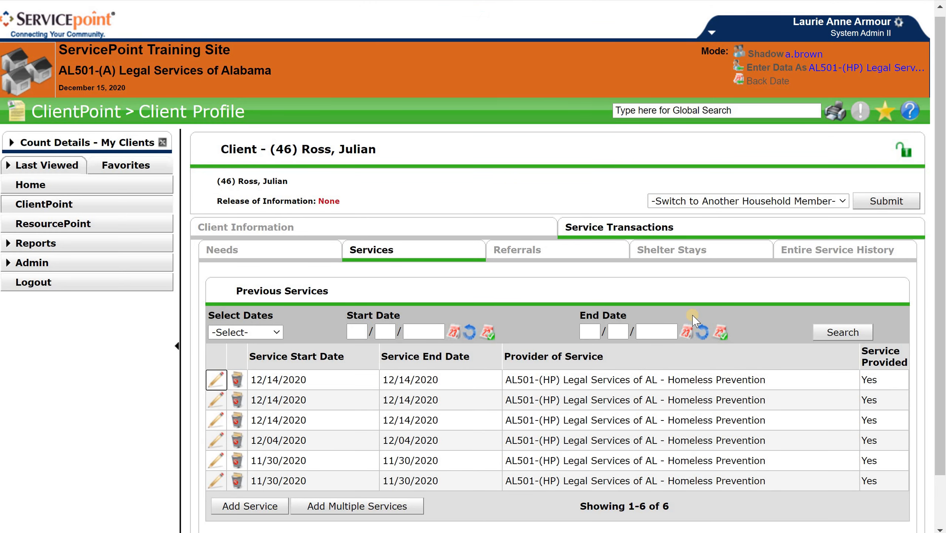
Step: Return to the home dashboard, open the client's record from the My Clients count, and show the client's case plans
{"action": "left_click", "coordinate": [112, 187]}
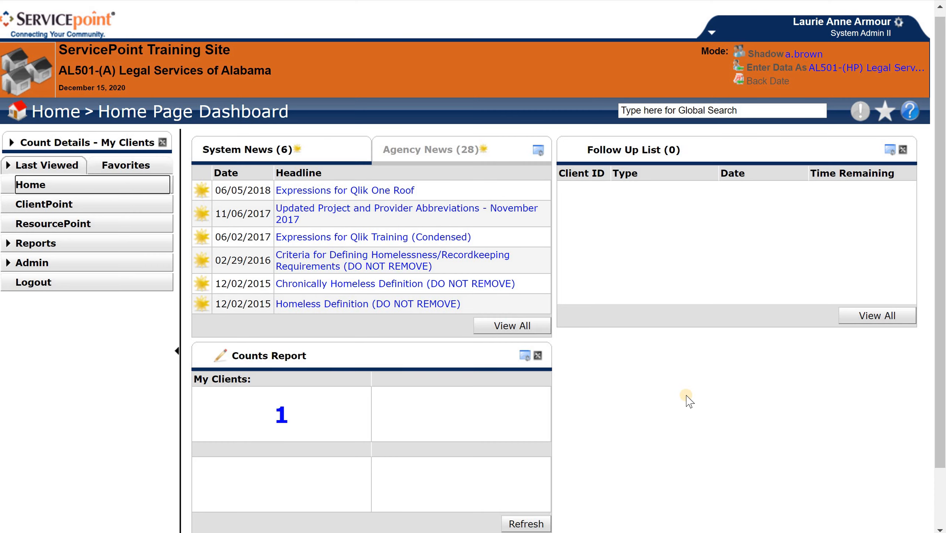
{"action": "left_click", "coordinate": [281, 415]}
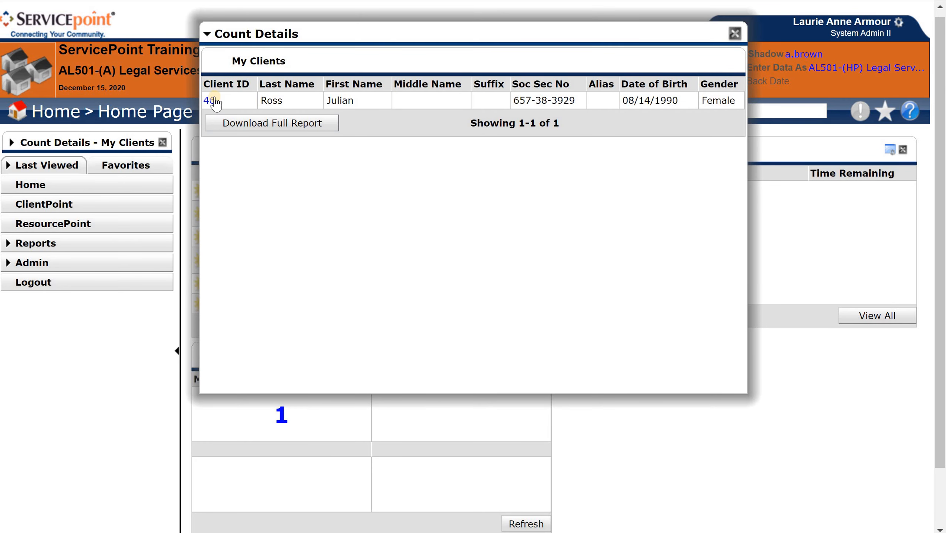
{"action": "left_click", "coordinate": [211, 100]}
{"action": "scroll", "coordinate": [537, 290], "scroll_direction": "down", "scroll_amount": 5}
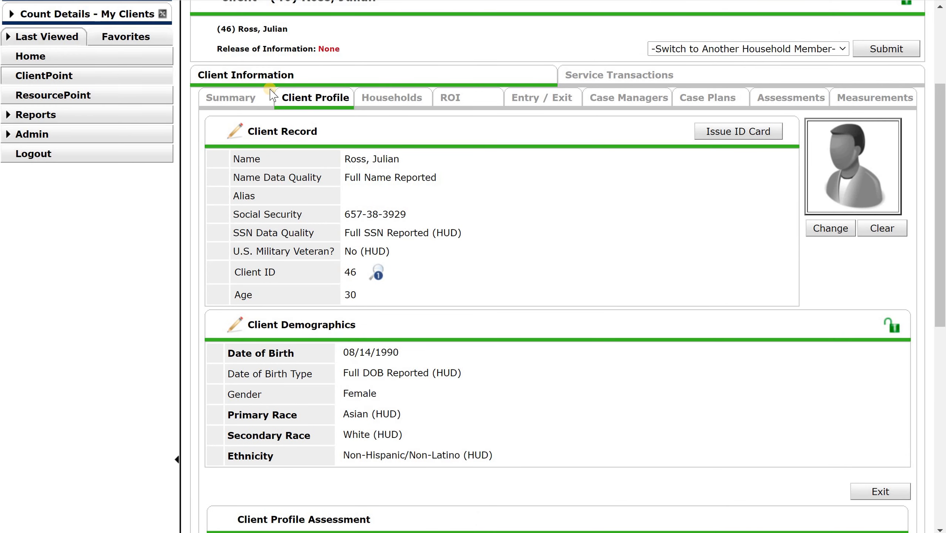
{"action": "left_click", "coordinate": [718, 98]}
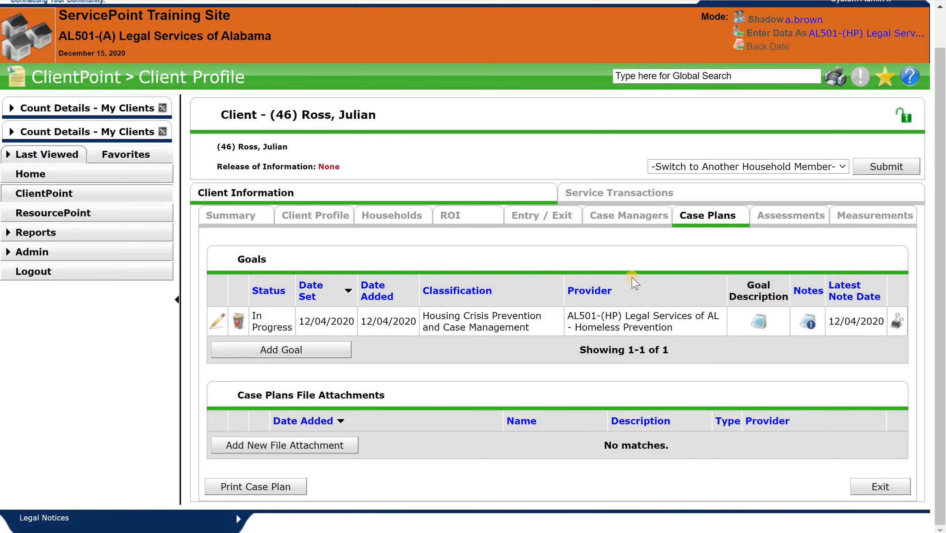
Step: Edit the Housing Crisis Prevention and Case Management goal, setting its overall status to Closed and outcome to Achieved, dated 12/11/2020
{"action": "left_click", "coordinate": [219, 321]}
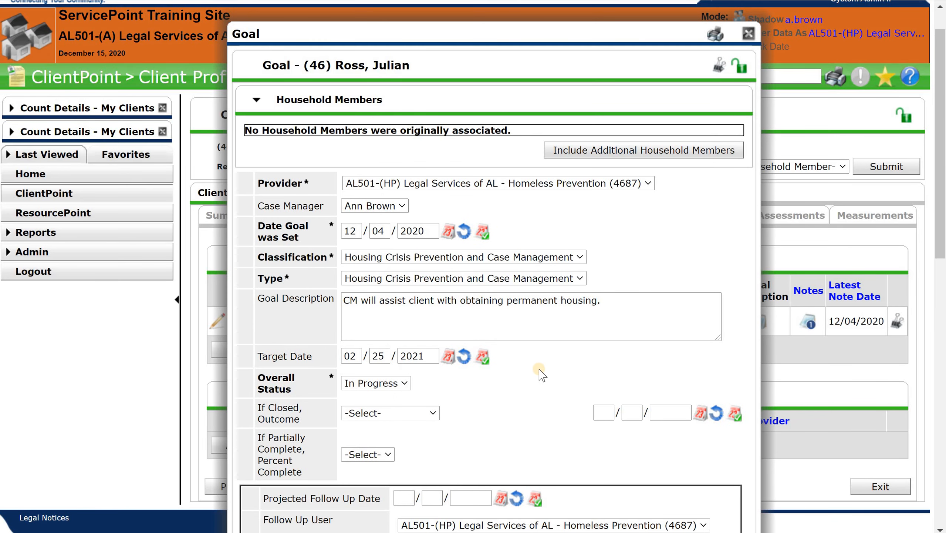
{"action": "scroll", "coordinate": [540, 367], "scroll_direction": "down", "scroll_amount": 2}
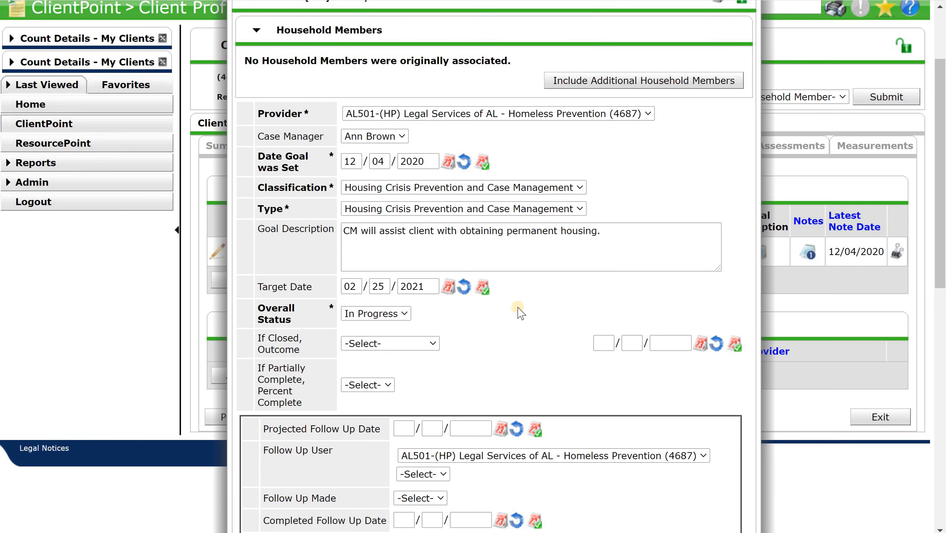
{"action": "scroll", "coordinate": [518, 310], "scroll_direction": "down", "scroll_amount": 2}
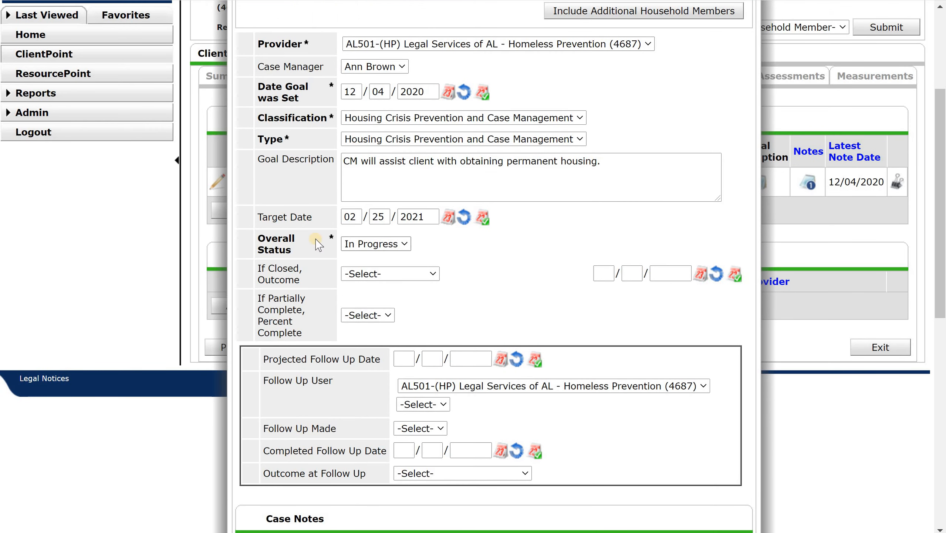
{"action": "left_click", "coordinate": [361, 244]}
{"action": "left_click", "coordinate": [374, 291]}
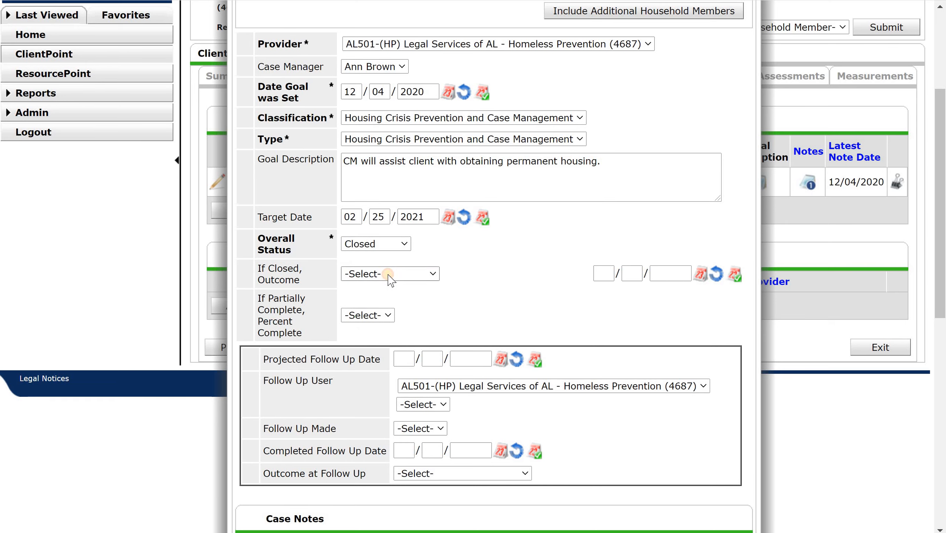
{"action": "left_click", "coordinate": [388, 275]}
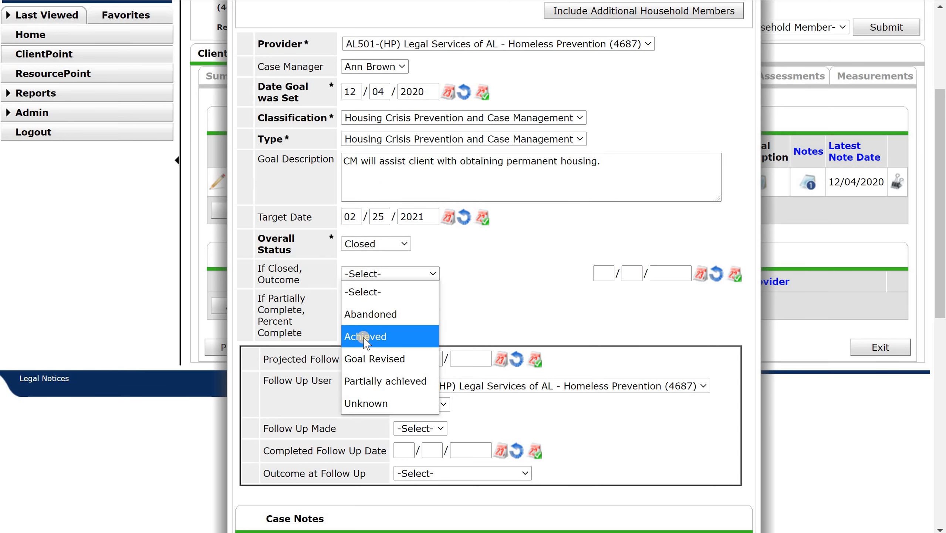
{"action": "left_click", "coordinate": [364, 337]}
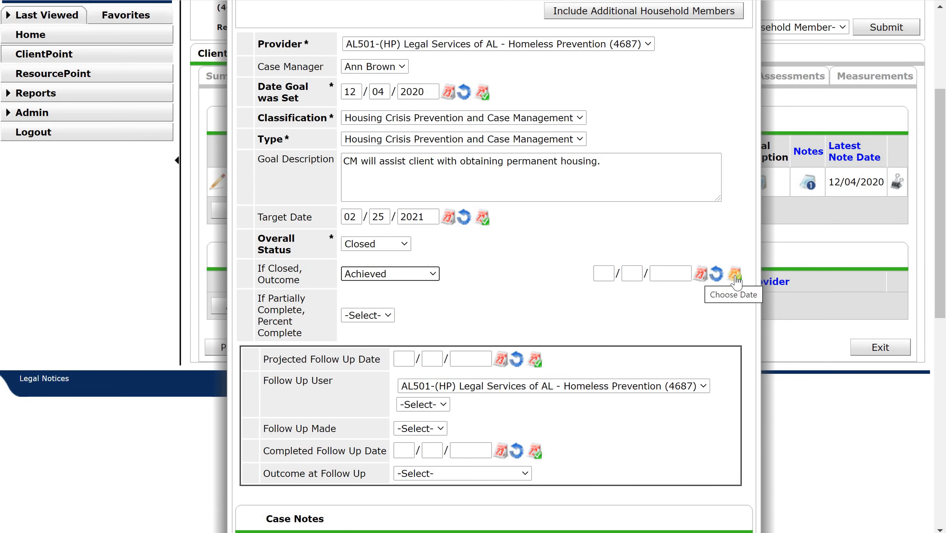
{"action": "left_click", "coordinate": [742, 288]}
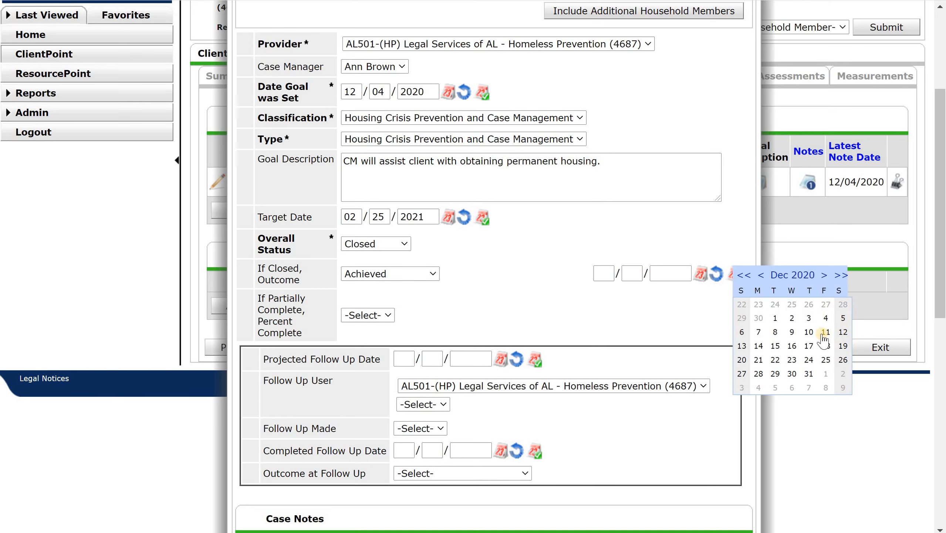
{"action": "left_click", "coordinate": [825, 333]}
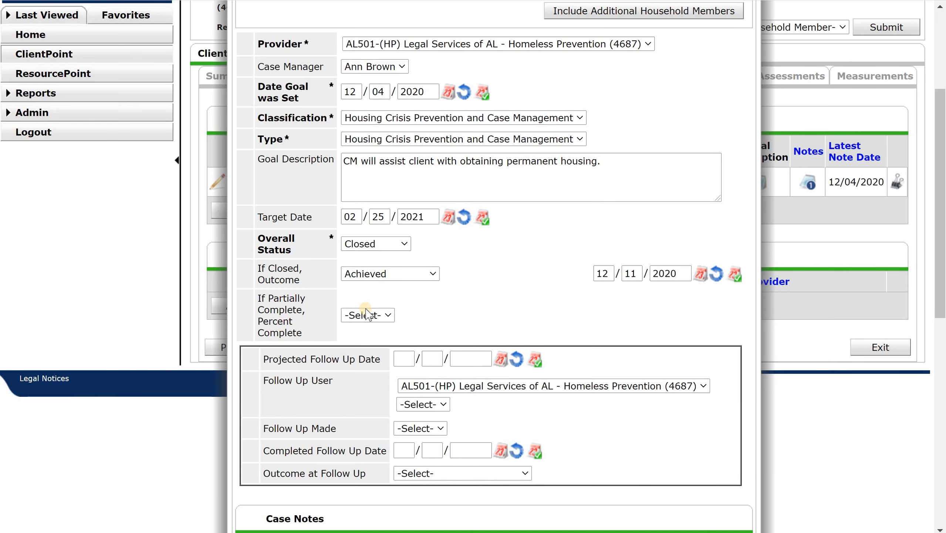
Step: Examine the goal's percent-complete choices and its closed-outcome options, including Partially achieved
{"action": "scroll", "coordinate": [457, 273], "scroll_direction": "down", "scroll_amount": 3}
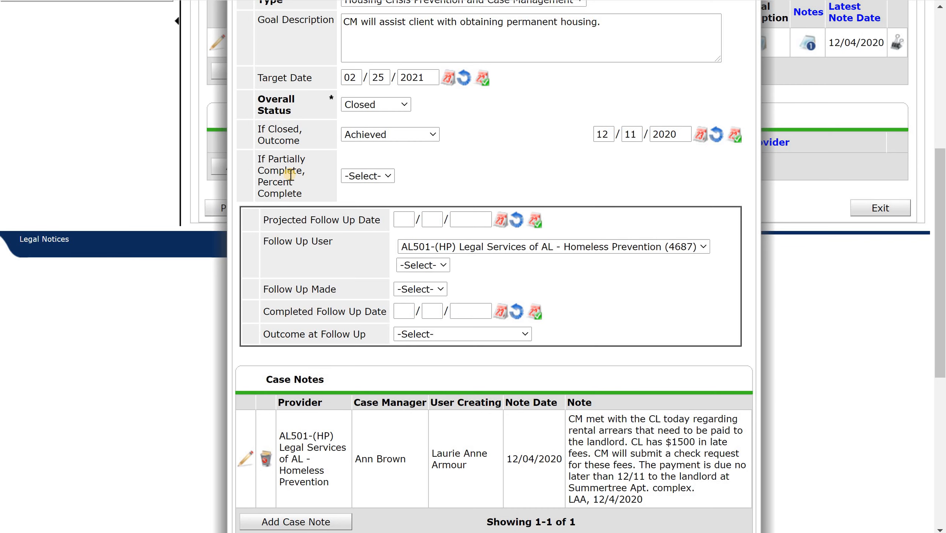
{"action": "left_click", "coordinate": [364, 176]}
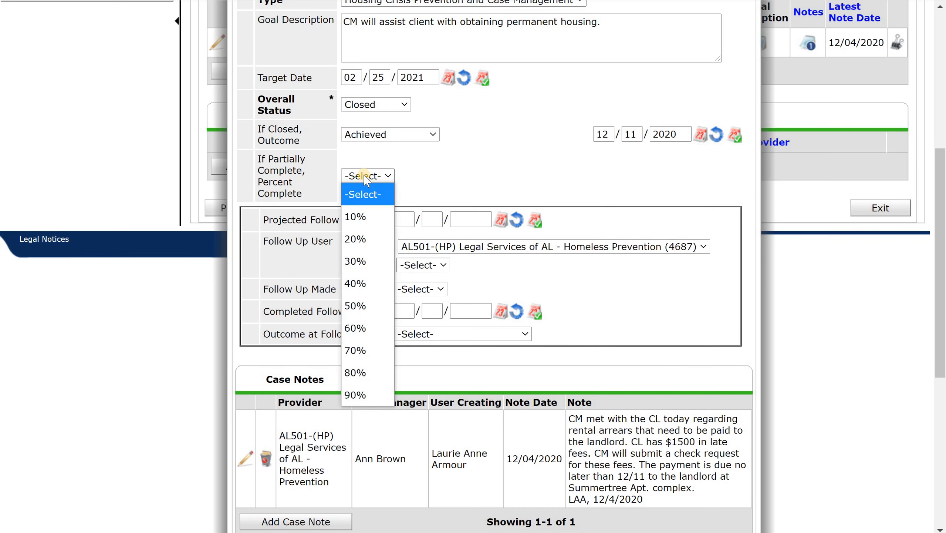
{"action": "left_click", "coordinate": [432, 133]}
{"action": "left_click", "coordinate": [431, 133]}
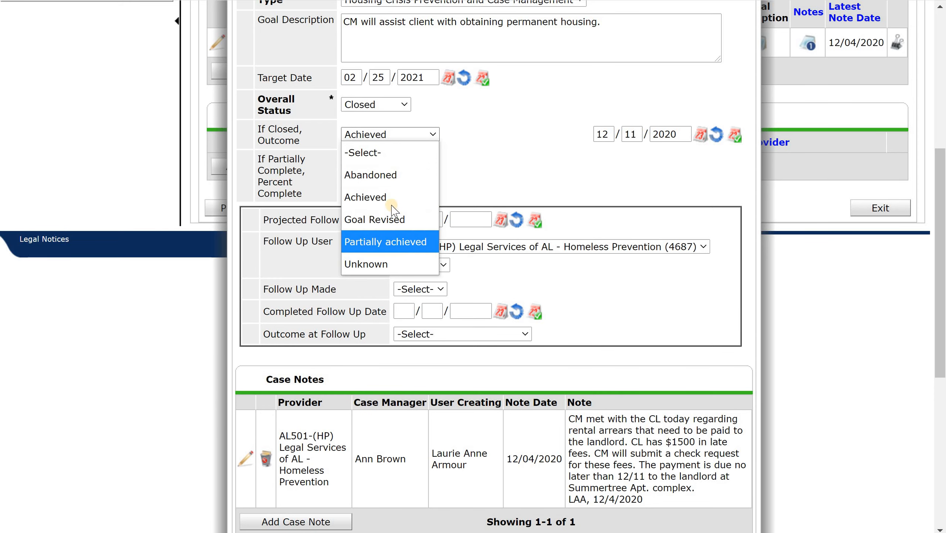
{"action": "left_click", "coordinate": [377, 197]}
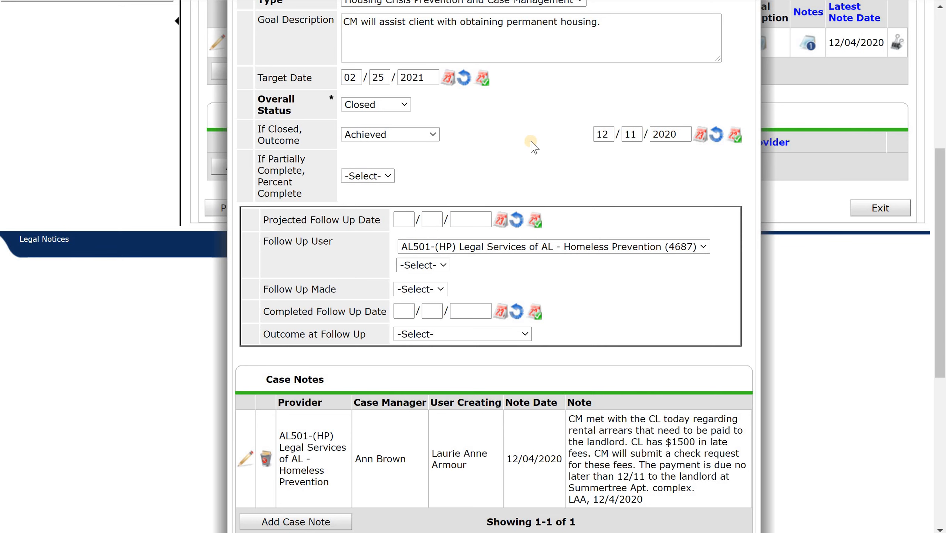
Step: Edit the goal's action step targeted for 12/14/2020, setting status Closed and outcome Achieved dated 12/15/2020, and save it
{"action": "scroll", "coordinate": [533, 194], "scroll_direction": "down", "scroll_amount": 3}
{"action": "scroll", "coordinate": [533, 194], "scroll_direction": "down", "scroll_amount": 2}
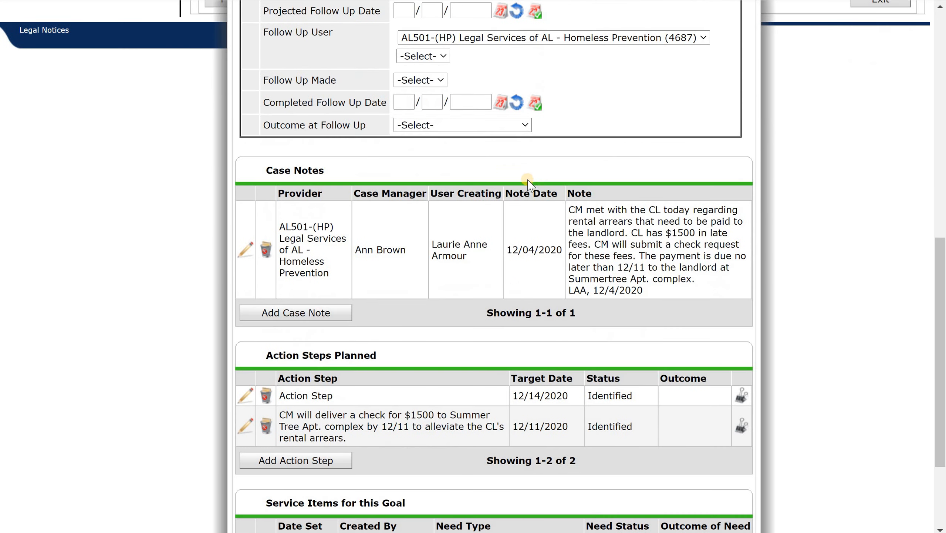
{"action": "scroll", "coordinate": [612, 278], "scroll_direction": "down", "scroll_amount": 2}
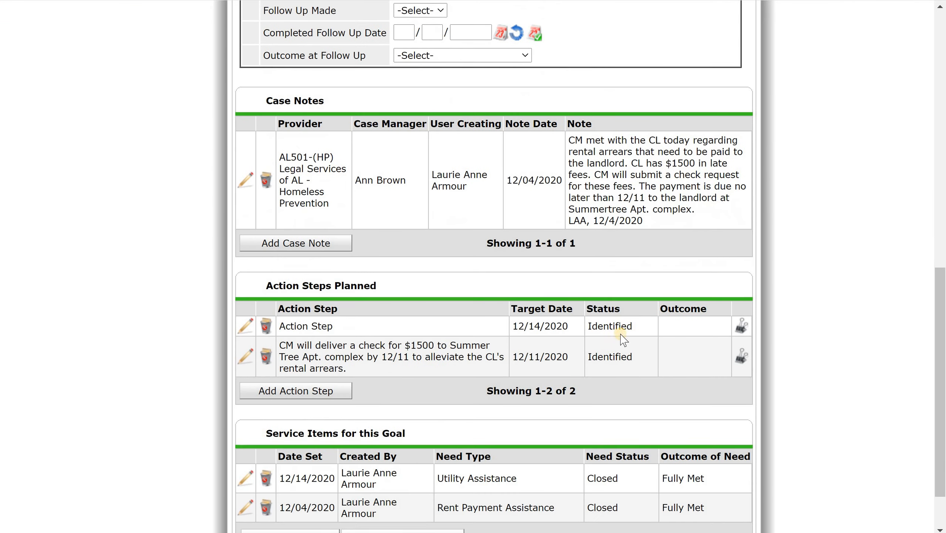
{"action": "left_click", "coordinate": [246, 327]}
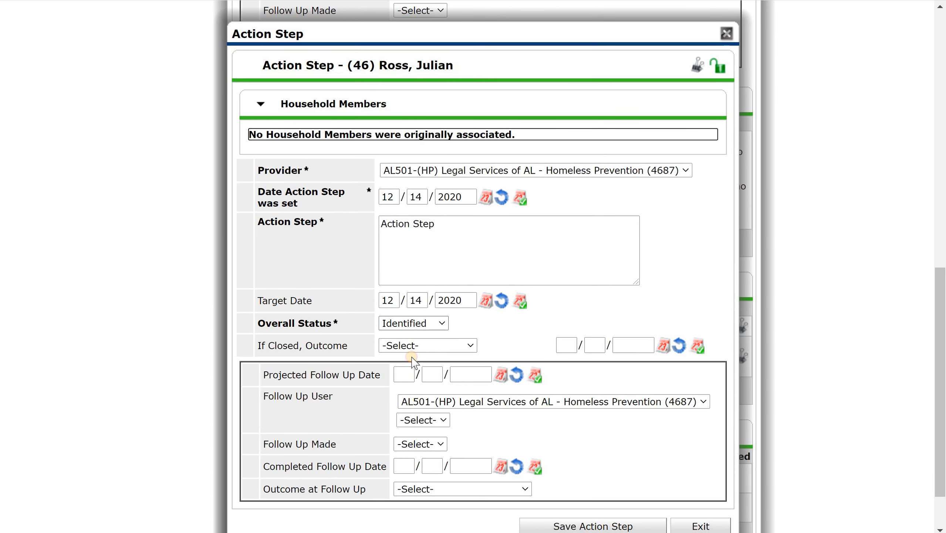
{"action": "left_click", "coordinate": [413, 323]}
{"action": "left_click", "coordinate": [403, 364]}
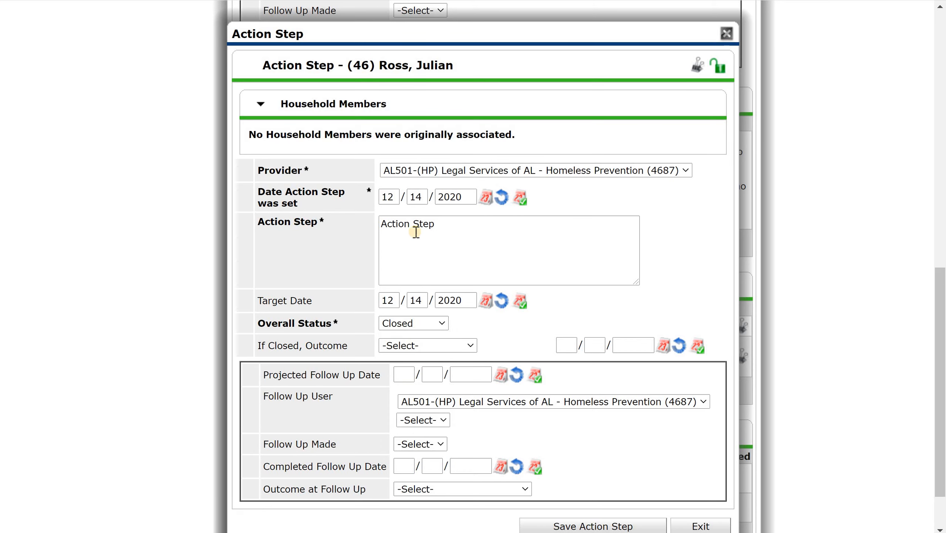
{"action": "left_click", "coordinate": [410, 348]}
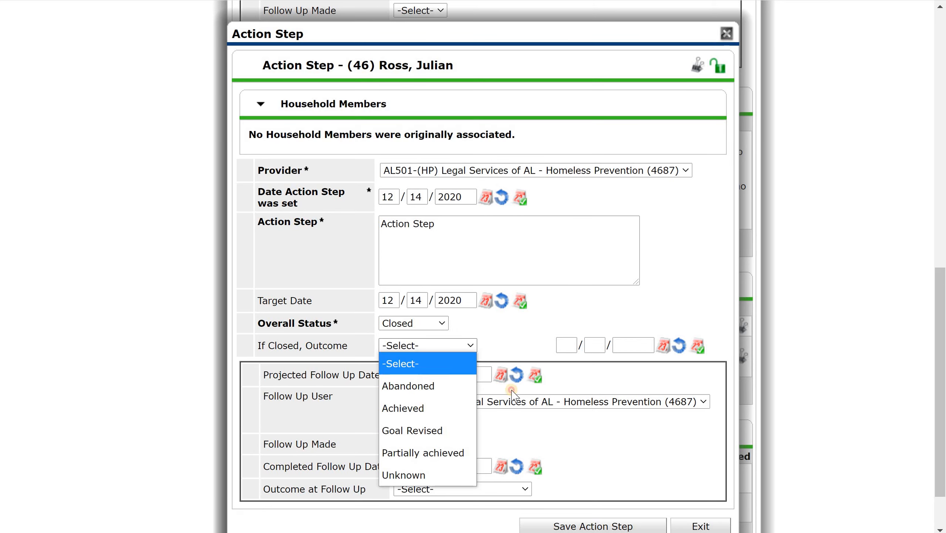
{"action": "left_click", "coordinate": [427, 408]}
{"action": "left_click", "coordinate": [698, 347]}
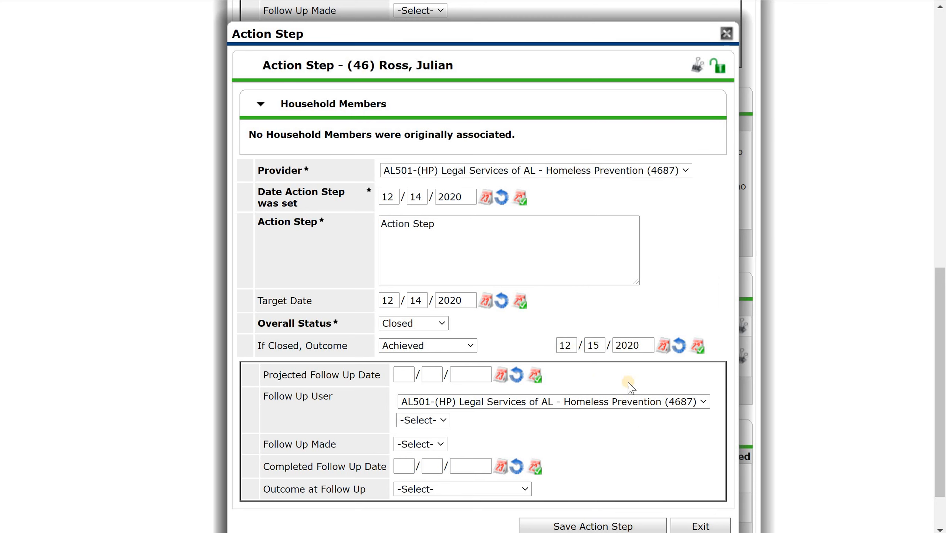
{"action": "scroll", "coordinate": [616, 464], "scroll_direction": "down", "scroll_amount": 2}
{"action": "left_click", "coordinate": [616, 460]}
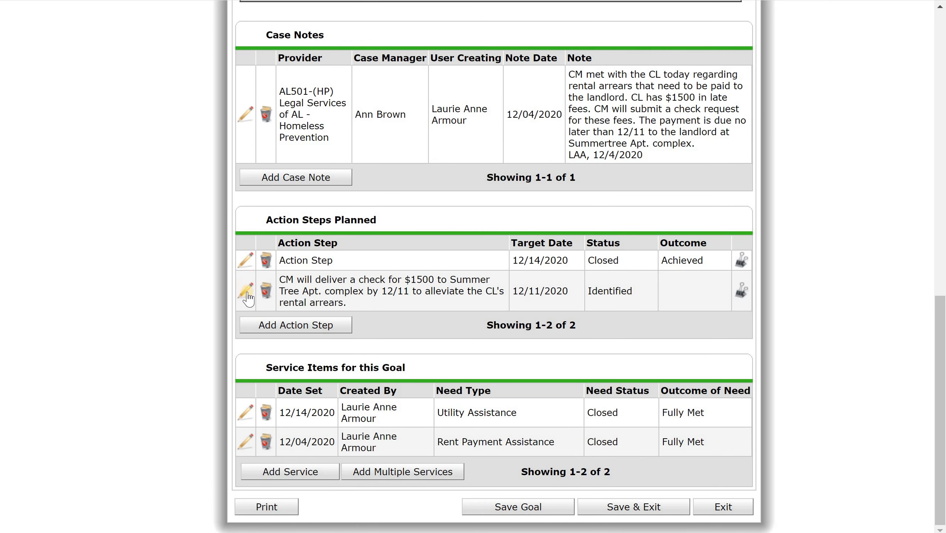
Step: Edit the $1500 rental arrears check action step, setting status Closed and outcome Achieved with a December 2020 date, and save it
{"action": "left_click", "coordinate": [244, 290]}
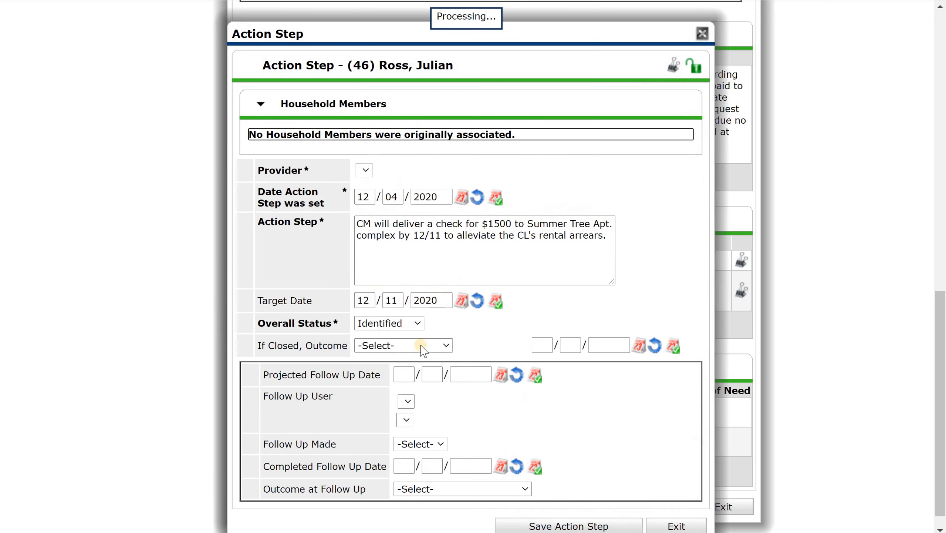
{"action": "left_click", "coordinate": [420, 323]}
{"action": "left_click", "coordinate": [422, 358]}
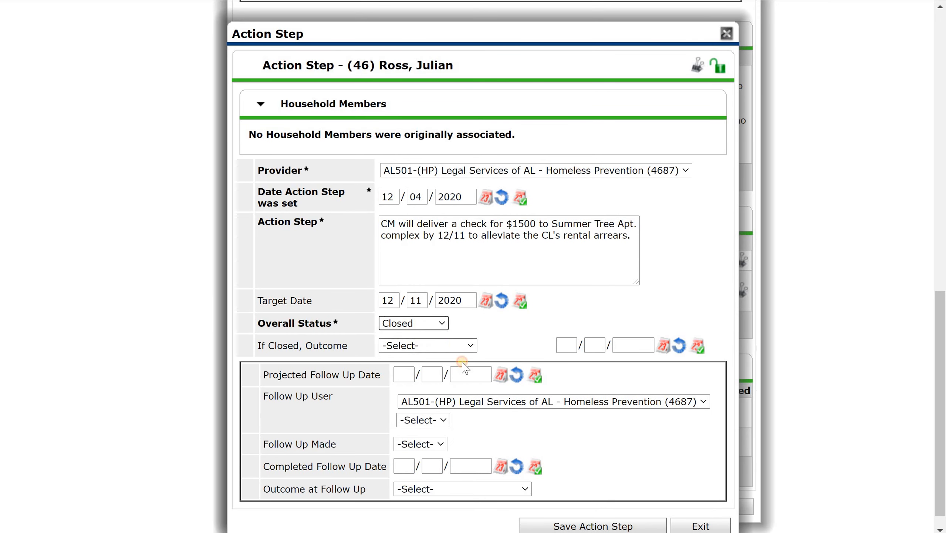
{"action": "left_click", "coordinate": [444, 345]}
{"action": "left_click", "coordinate": [681, 347]}
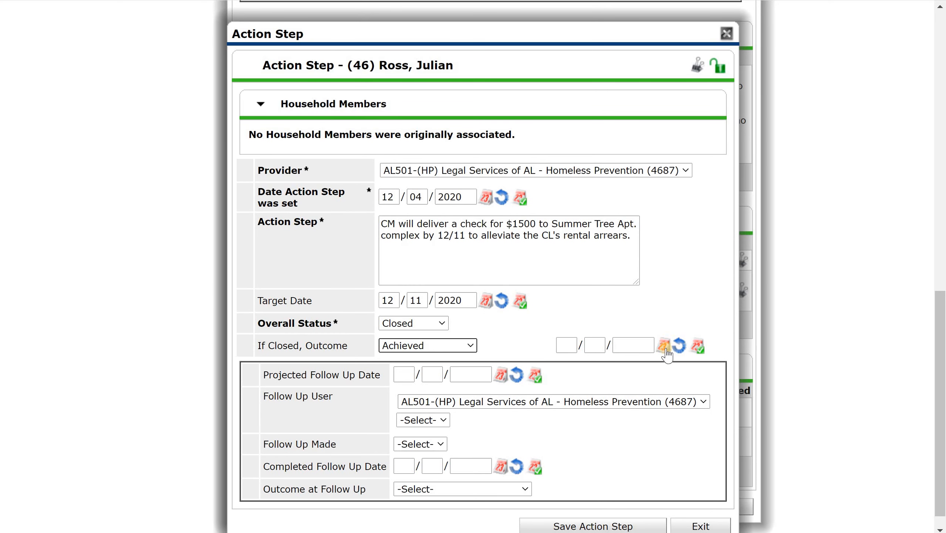
{"action": "left_click", "coordinate": [663, 345]}
{"action": "left_click", "coordinate": [755, 403]}
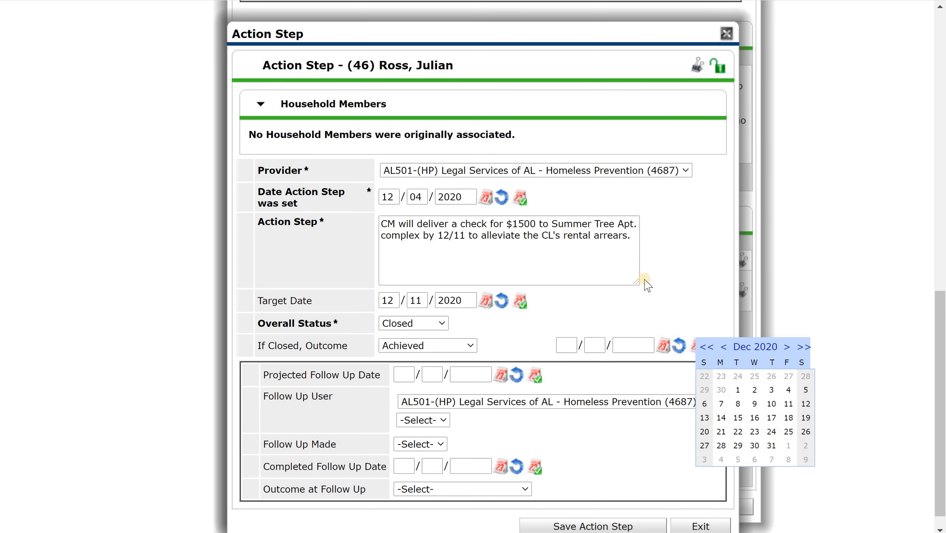
{"action": "scroll", "coordinate": [580, 485], "scroll_direction": "down", "scroll_amount": 1}
{"action": "left_click", "coordinate": [579, 504]}
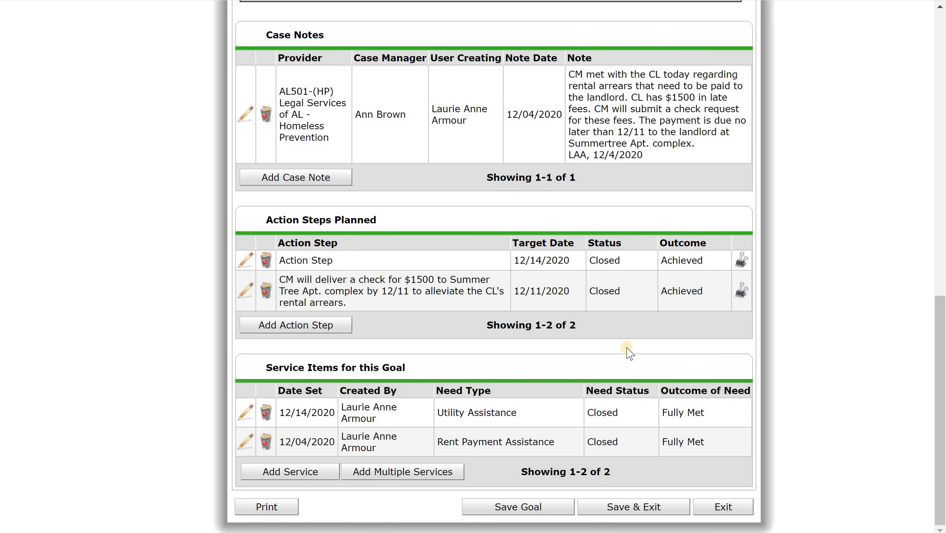
Step: Review the goal's closing details, action steps and service items, and save and exit the goal
{"action": "scroll", "coordinate": [612, 389], "scroll_direction": "up", "scroll_amount": 2}
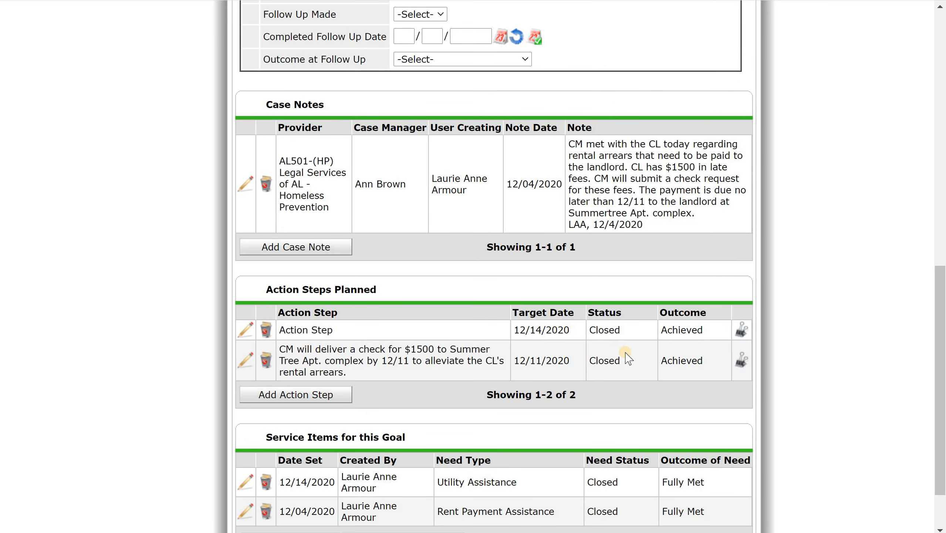
{"action": "scroll", "coordinate": [627, 360], "scroll_direction": "down", "scroll_amount": 2}
{"action": "scroll", "coordinate": [612, 343], "scroll_direction": "up", "scroll_amount": 7}
{"action": "scroll", "coordinate": [529, 291], "scroll_direction": "up", "scroll_amount": 4}
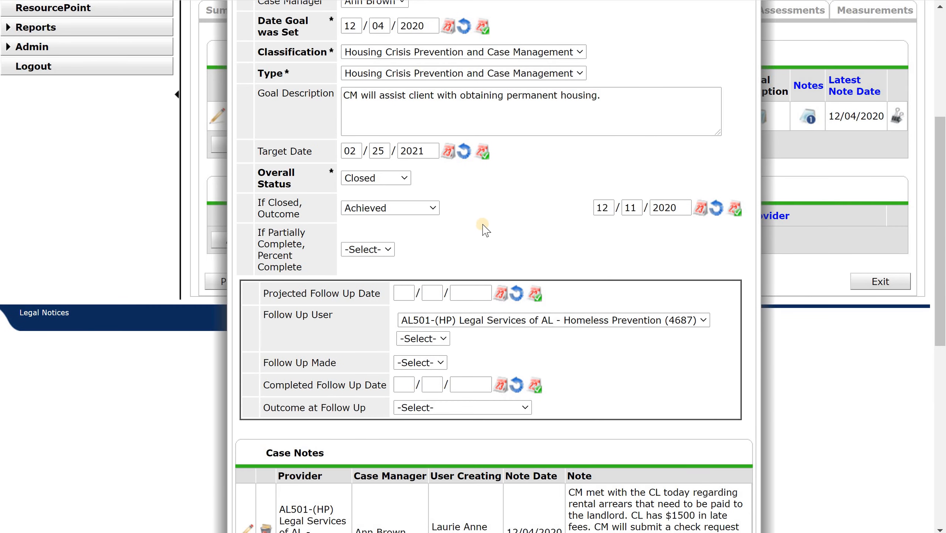
{"action": "scroll", "coordinate": [397, 282], "scroll_direction": "up", "scroll_amount": 4}
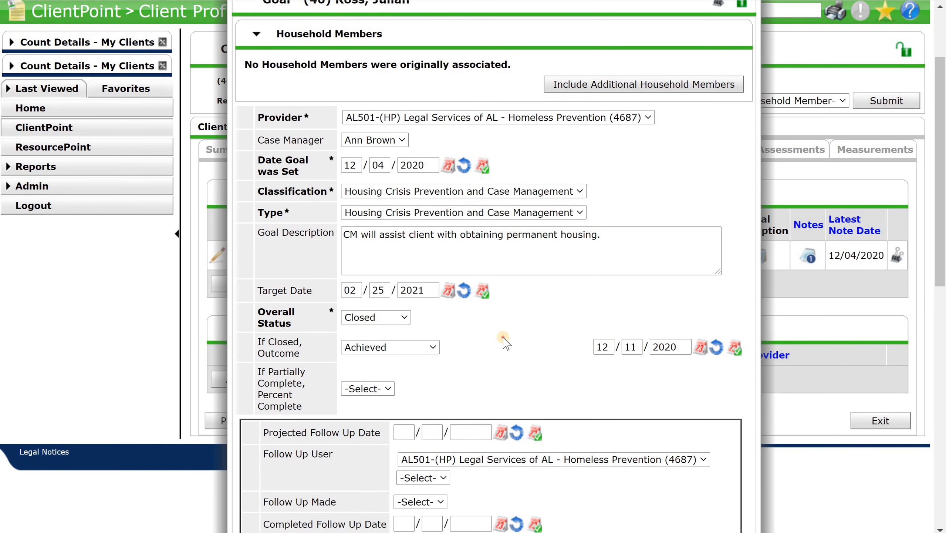
{"action": "scroll", "coordinate": [522, 321], "scroll_direction": "down", "scroll_amount": 8}
{"action": "scroll", "coordinate": [547, 305], "scroll_direction": "down", "scroll_amount": 5}
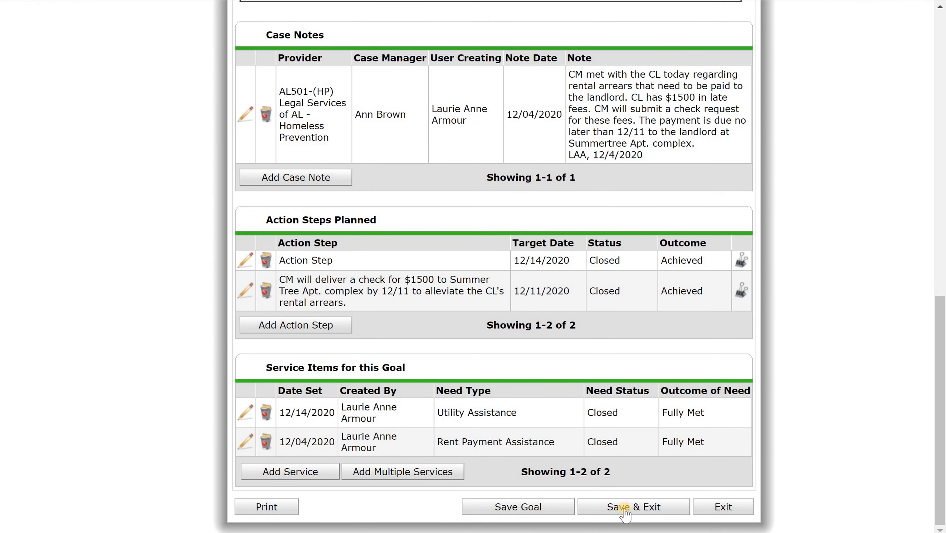
{"action": "left_click", "coordinate": [625, 509]}
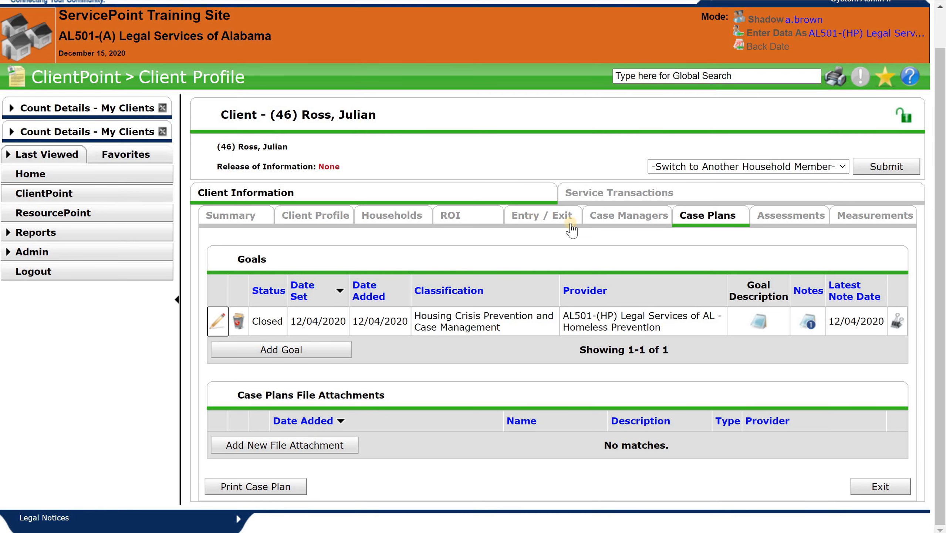
Step: Open the exit data of the client's Homeless Prevention program entry and include all members of the Female Single Parent household
{"action": "left_click", "coordinate": [539, 221]}
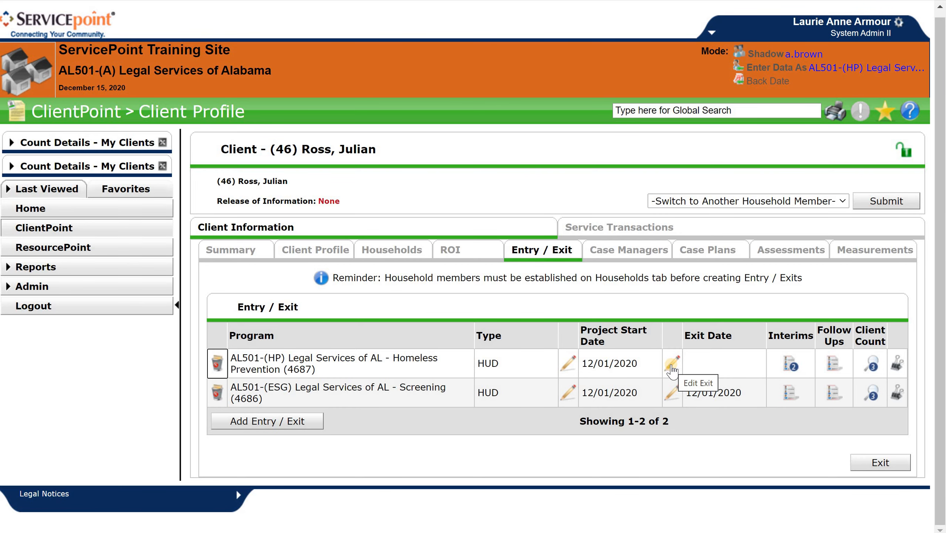
{"action": "left_click", "coordinate": [672, 363]}
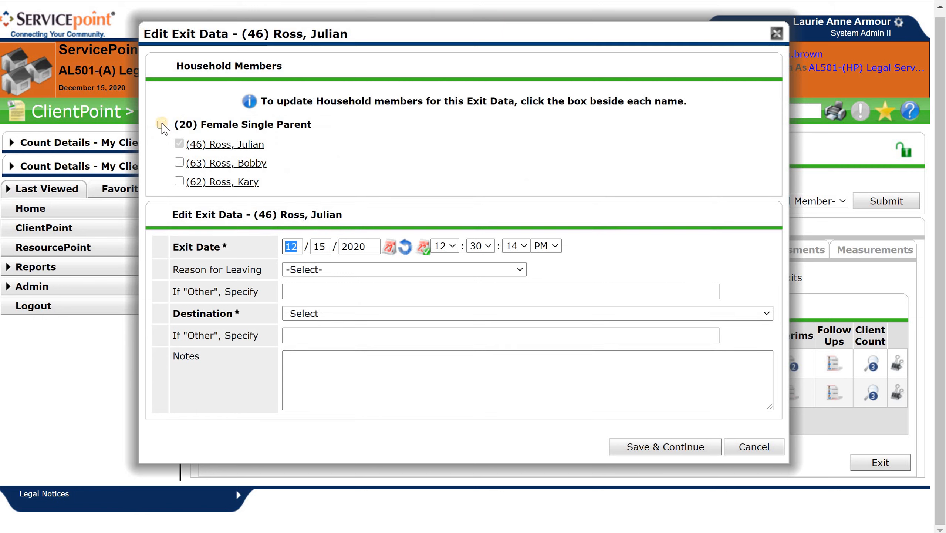
{"action": "left_click", "coordinate": [162, 125]}
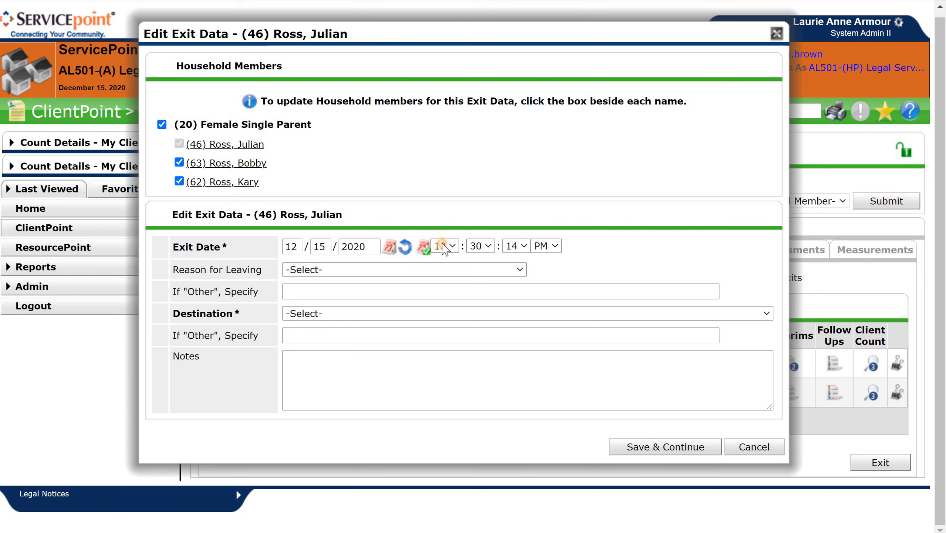
Step: Set the exit time to 5:00:00 PM
{"action": "left_click", "coordinate": [443, 246]}
{"action": "key", "text": "5"}
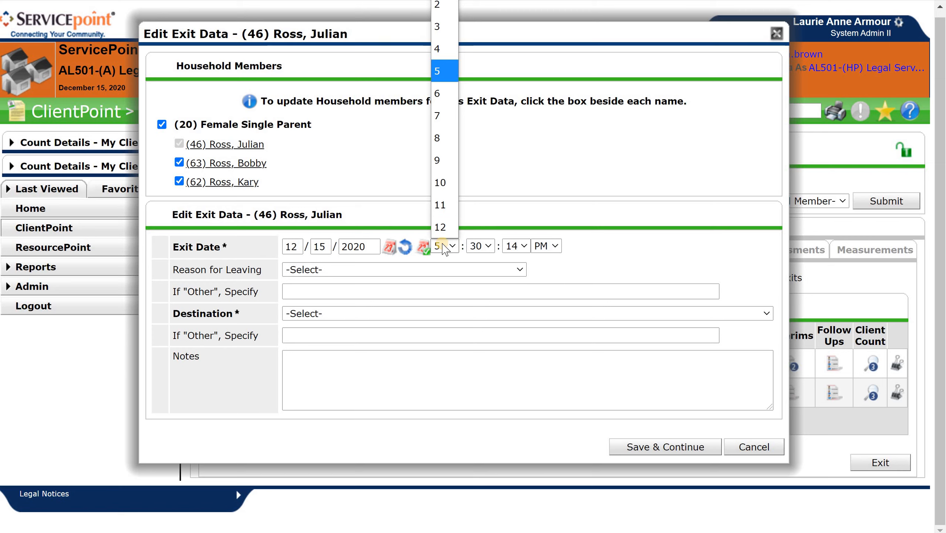
{"action": "key", "text": "Return"}
{"action": "key", "text": "Tab"}
{"action": "key", "text": "0"}
{"action": "key", "text": "Tab"}
{"action": "key", "text": "0"}
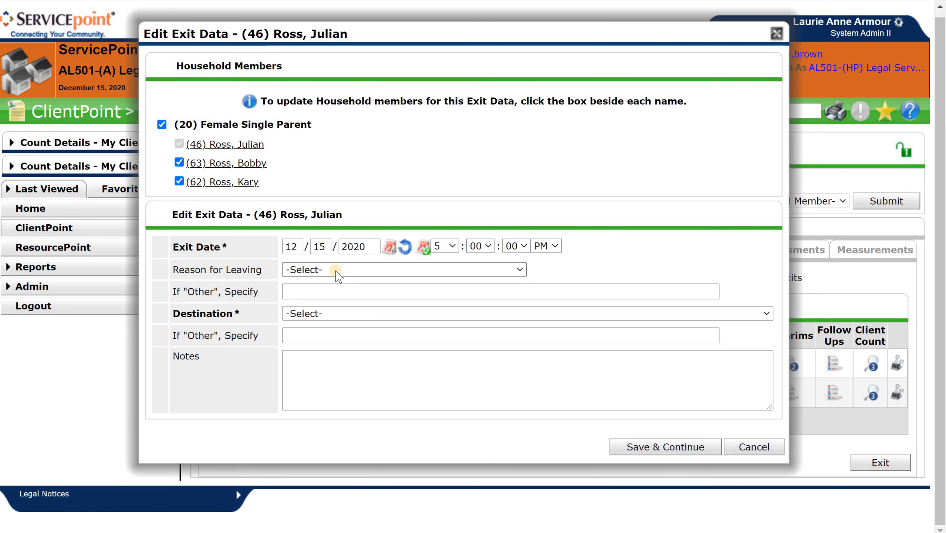
Step: Set the reason for leaving to Completed program
{"action": "left_click", "coordinate": [337, 269]}
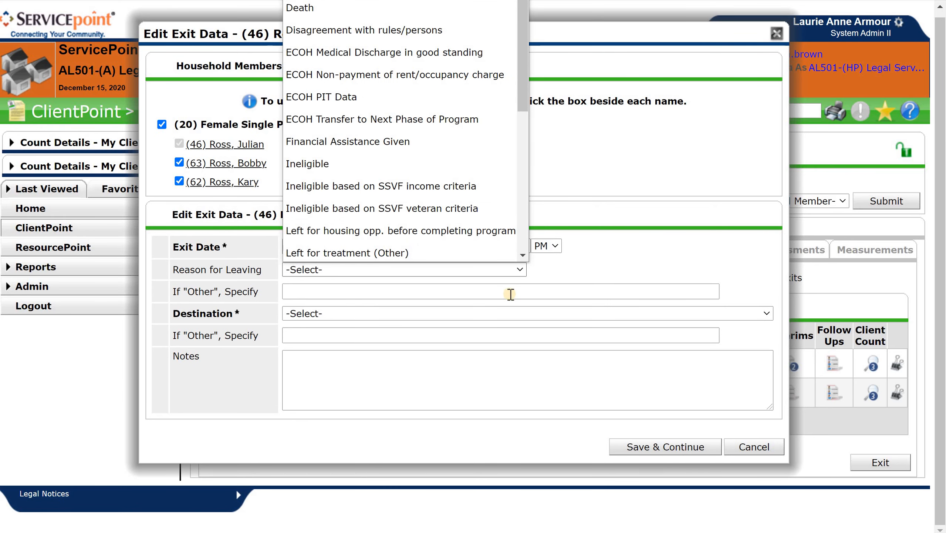
{"action": "left_click", "coordinate": [570, 292]}
{"action": "scroll", "coordinate": [514, 276], "scroll_direction": "up", "scroll_amount": 1}
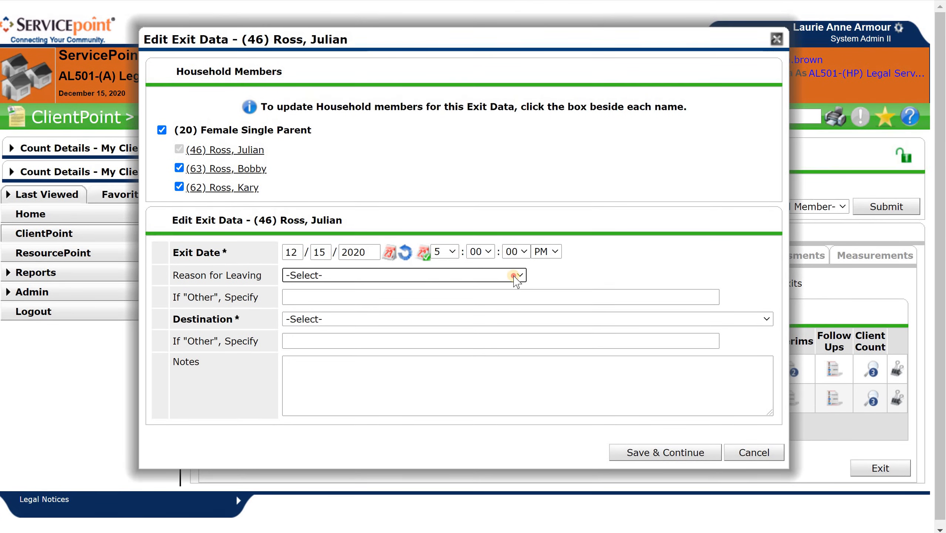
{"action": "left_click", "coordinate": [514, 275]}
{"action": "left_click_drag", "start_coordinate": [522, 65], "coordinate": [525, 2]}
{"action": "left_click", "coordinate": [373, 1]}
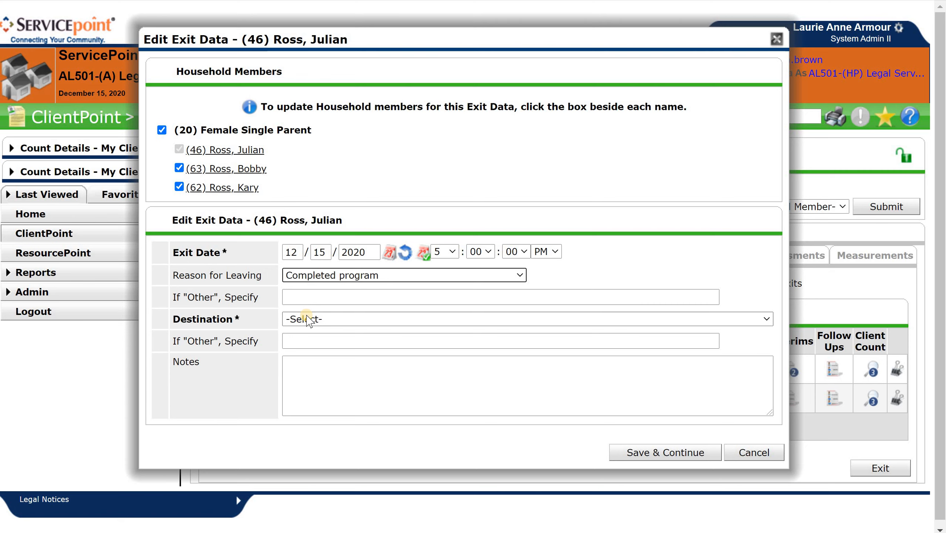
Step: Set the exit destination to Rental by client, with other ongoing housing subsidy (HUD)
{"action": "left_click", "coordinate": [344, 318]}
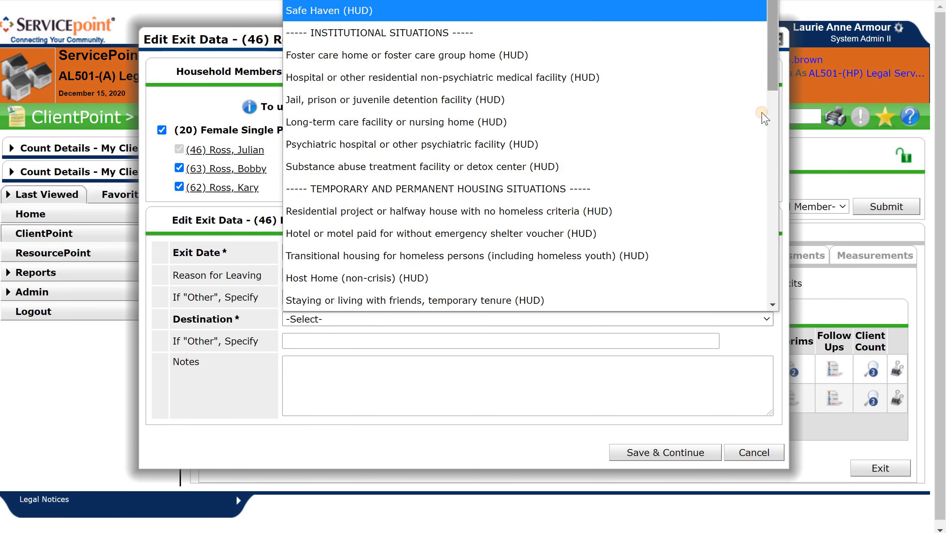
{"action": "left_click_drag", "start_coordinate": [772, 61], "coordinate": [788, 30]}
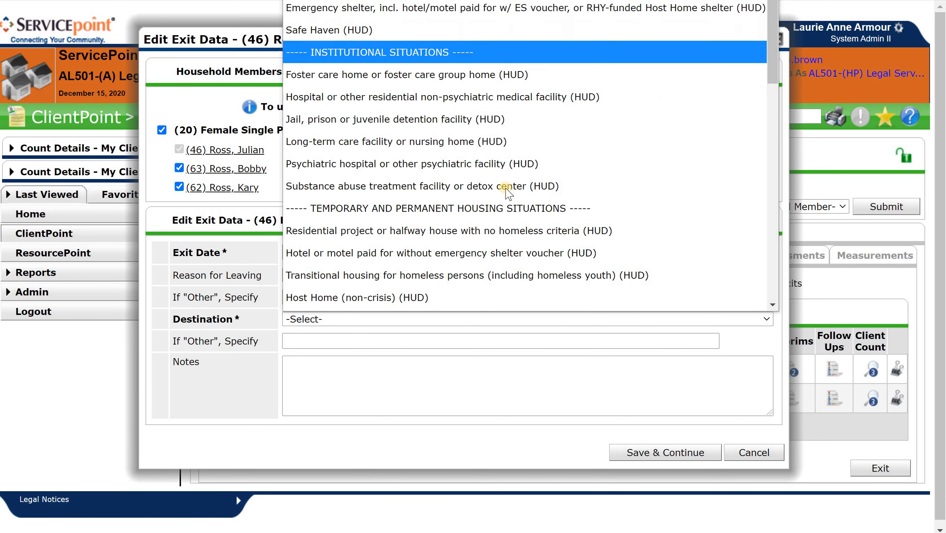
{"action": "scroll", "coordinate": [548, 182], "scroll_direction": "down", "scroll_amount": 3}
{"action": "scroll", "coordinate": [550, 182], "scroll_direction": "down", "scroll_amount": 3}
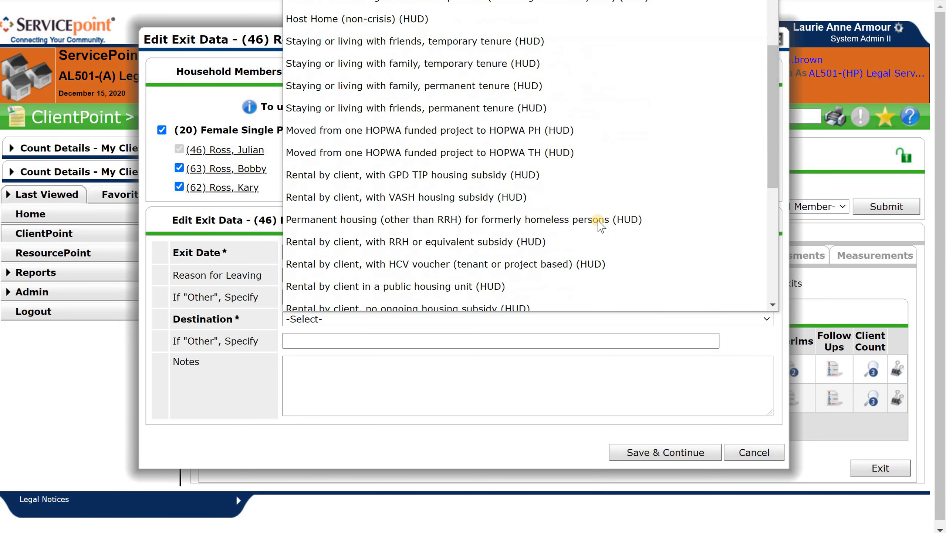
{"action": "scroll", "coordinate": [479, 242], "scroll_direction": "down", "scroll_amount": 3}
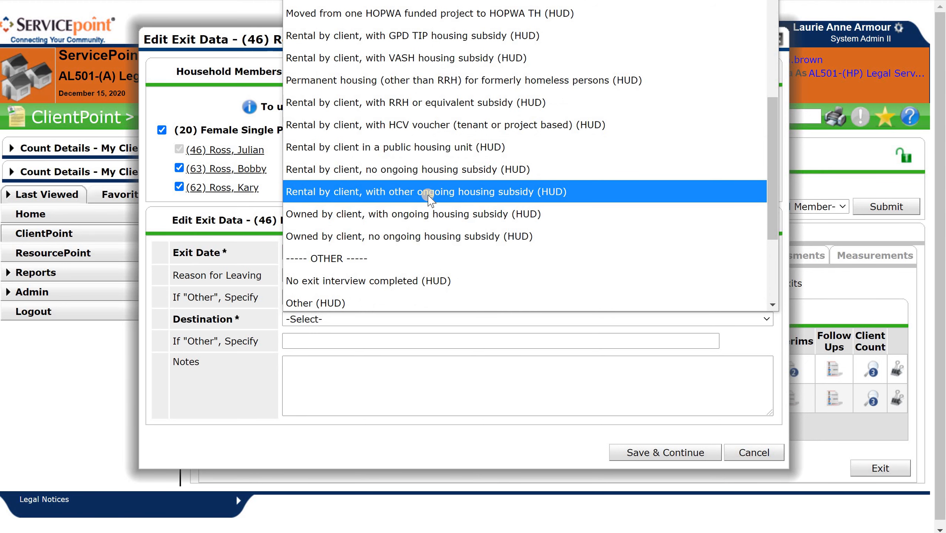
{"action": "left_click", "coordinate": [429, 192]}
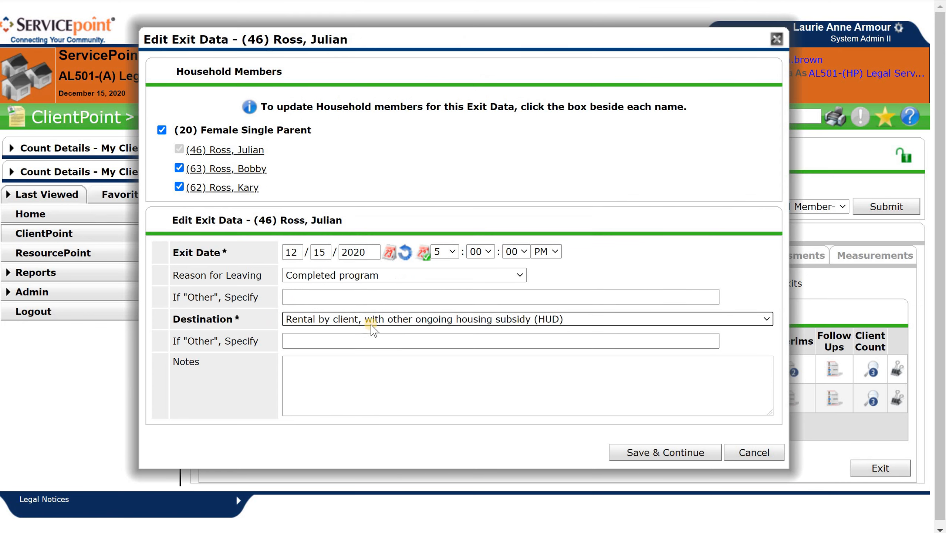
Step: Enter the note "CL was able to obtain permanent housing with the assistance of the LSA HP program." with initials and 12/15/2020, and save the exit
{"action": "left_click", "coordinate": [402, 374]}
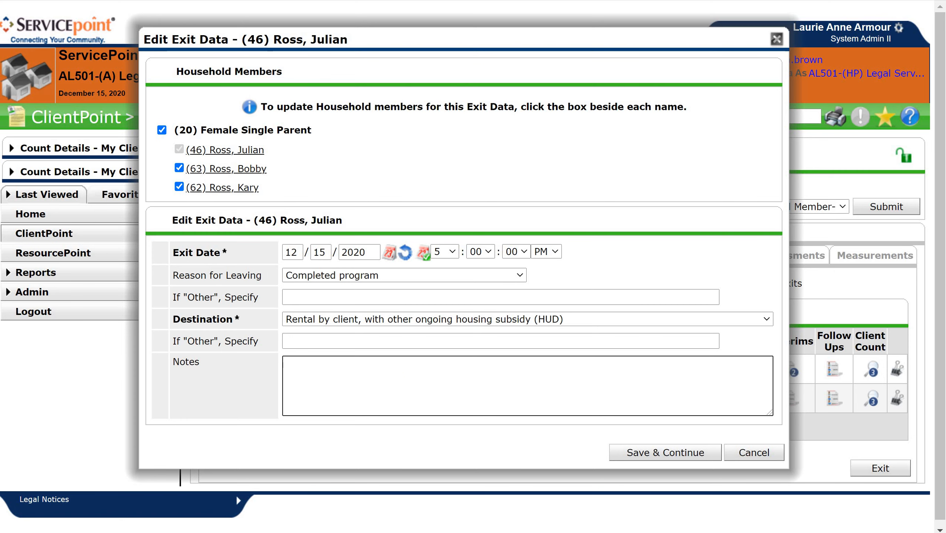
{"action": "type", "text": "CL was able to obtain permanent housing with the assistance of the LSA HP program. LAA, 12/15/2020"}
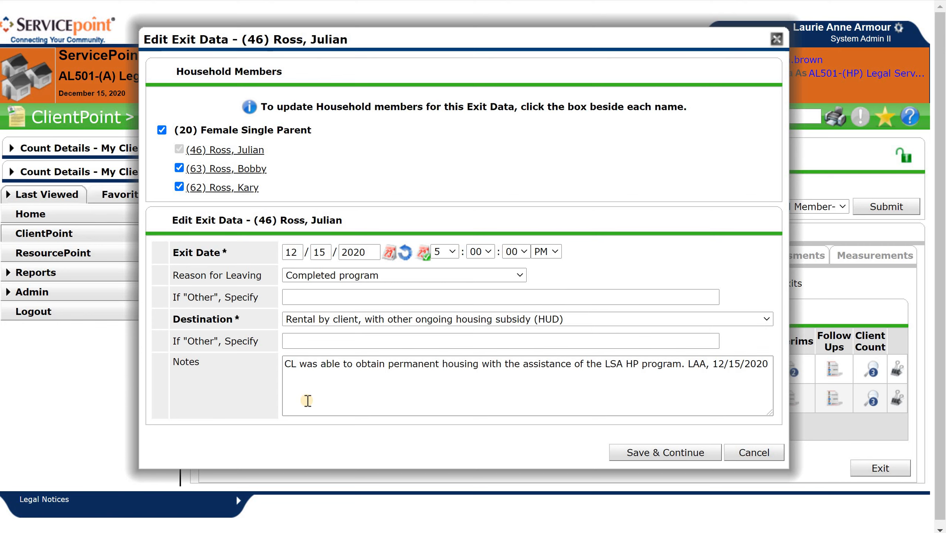
{"action": "left_click", "coordinate": [621, 453]}
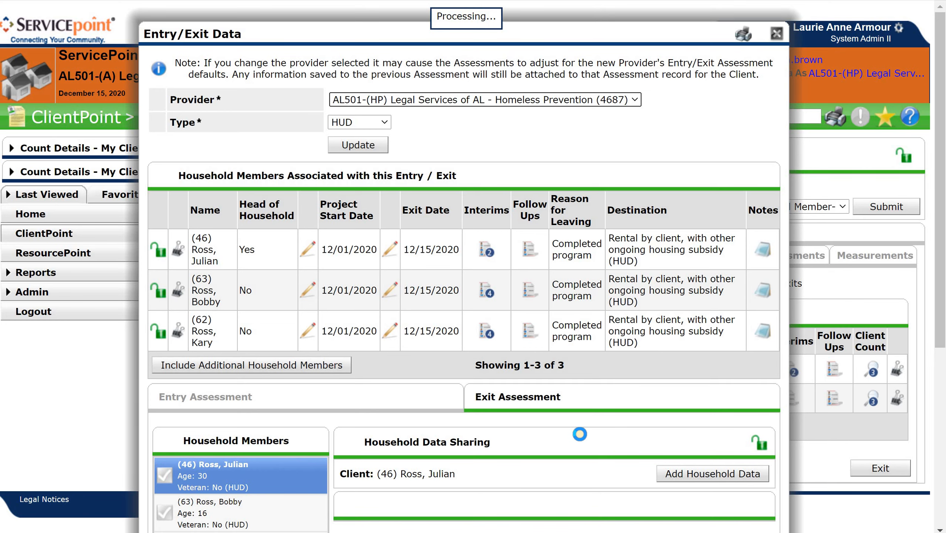
Step: Examine the head of household's exit assessment, covering housing, domestic violence, disability, move-in date, monthly income and non-cash benefits
{"action": "scroll", "coordinate": [574, 429], "scroll_direction": "down", "scroll_amount": 2}
{"action": "scroll", "coordinate": [597, 410], "scroll_direction": "down", "scroll_amount": 2}
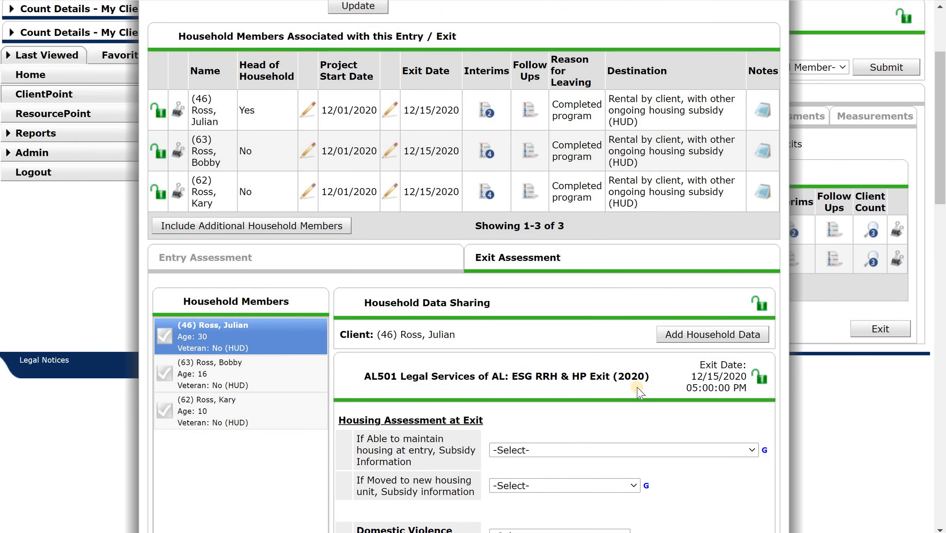
{"action": "scroll", "coordinate": [712, 369], "scroll_direction": "down", "scroll_amount": 4}
{"action": "scroll", "coordinate": [712, 372], "scroll_direction": "down", "scroll_amount": 6}
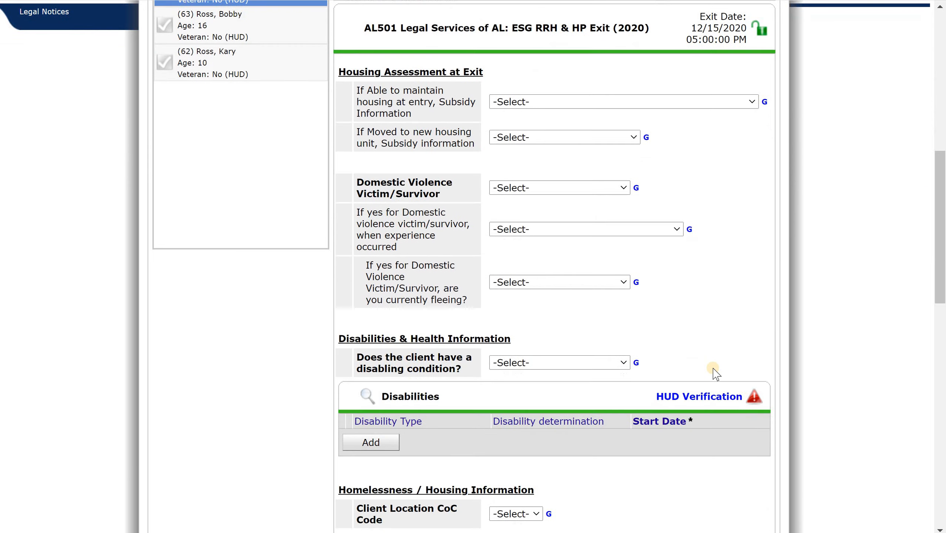
{"action": "scroll", "coordinate": [712, 372], "scroll_direction": "up", "scroll_amount": 12}
{"action": "scroll", "coordinate": [611, 401], "scroll_direction": "down", "scroll_amount": 2}
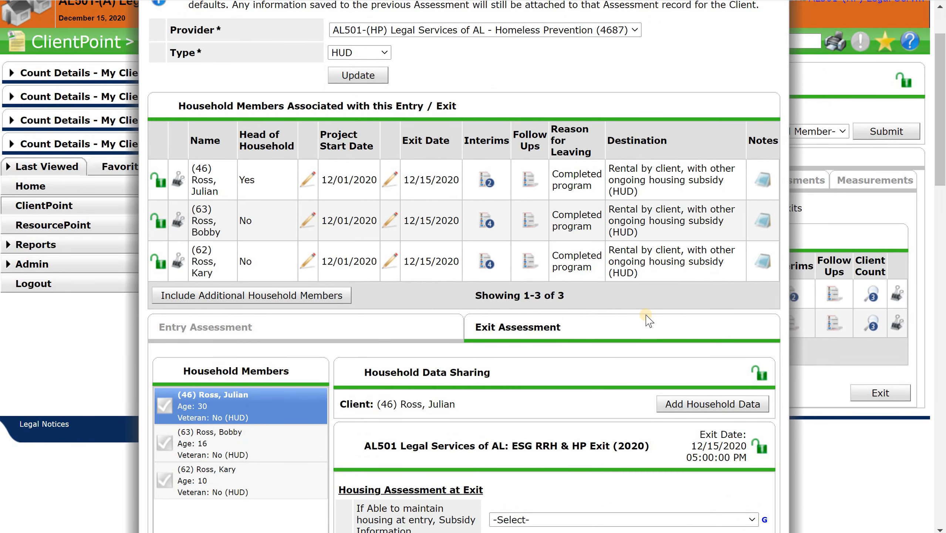
{"action": "scroll", "coordinate": [649, 320], "scroll_direction": "down", "scroll_amount": 8}
{"action": "scroll", "coordinate": [726, 247], "scroll_direction": "down", "scroll_amount": 2}
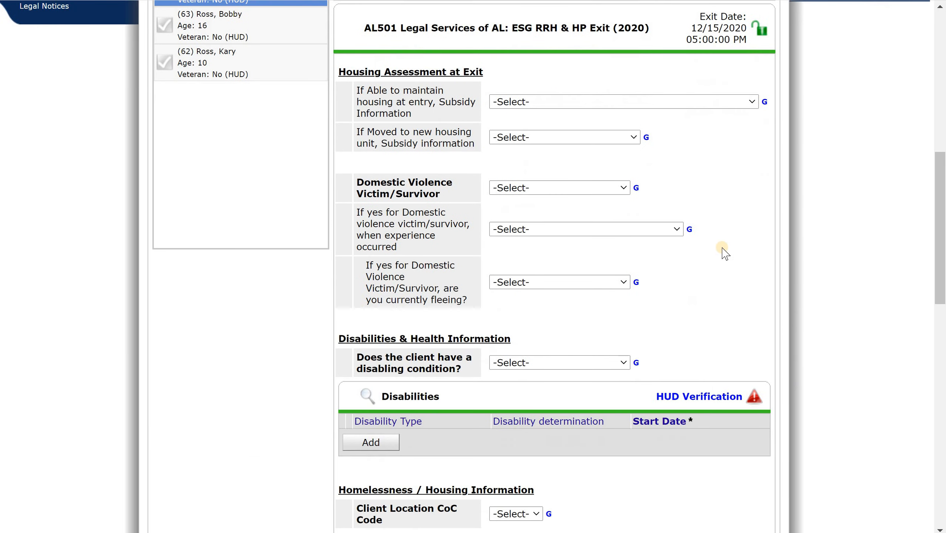
{"action": "scroll", "coordinate": [723, 268], "scroll_direction": "down", "scroll_amount": 3}
{"action": "scroll", "coordinate": [713, 345], "scroll_direction": "up", "scroll_amount": 3}
{"action": "scroll", "coordinate": [726, 334], "scroll_direction": "up", "scroll_amount": 2}
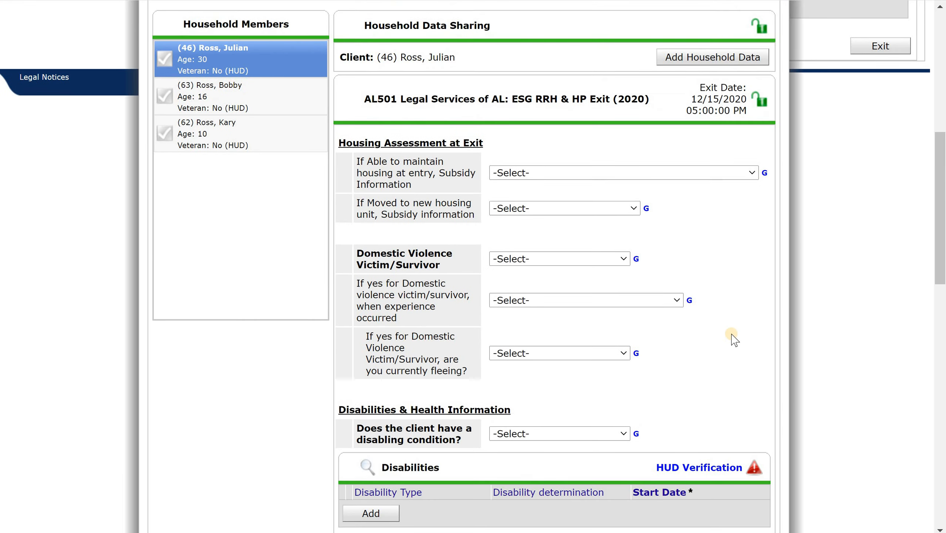
{"action": "scroll", "coordinate": [738, 339], "scroll_direction": "up", "scroll_amount": 1}
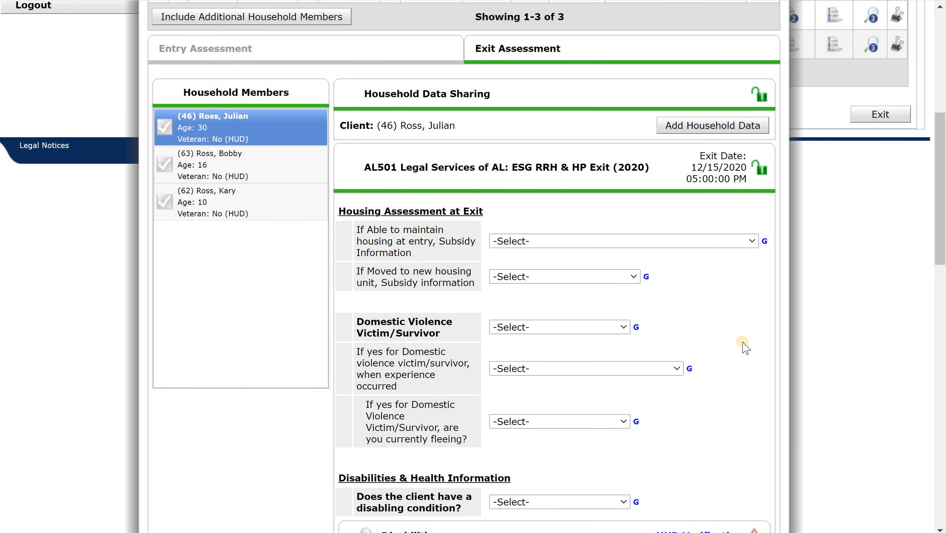
{"action": "scroll", "coordinate": [744, 347], "scroll_direction": "down", "scroll_amount": 1}
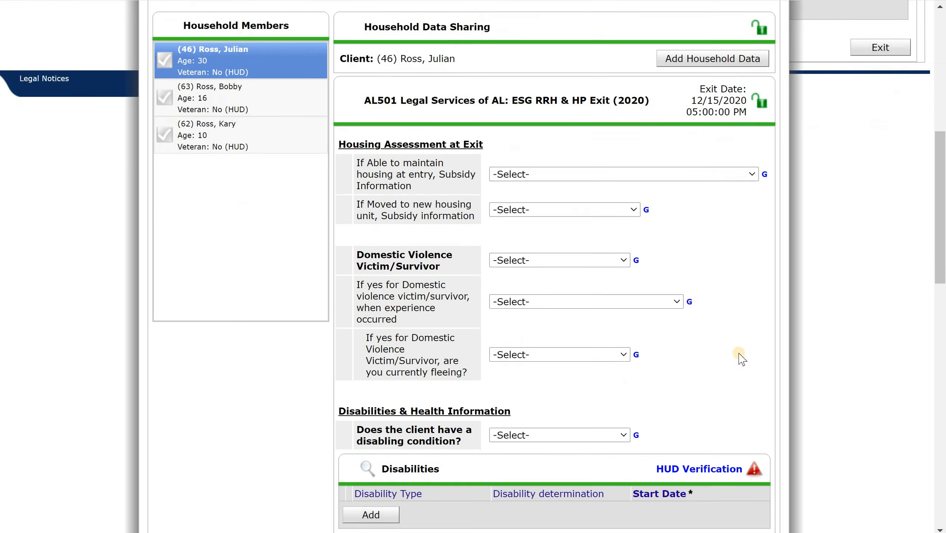
{"action": "scroll", "coordinate": [750, 351], "scroll_direction": "down", "scroll_amount": 4}
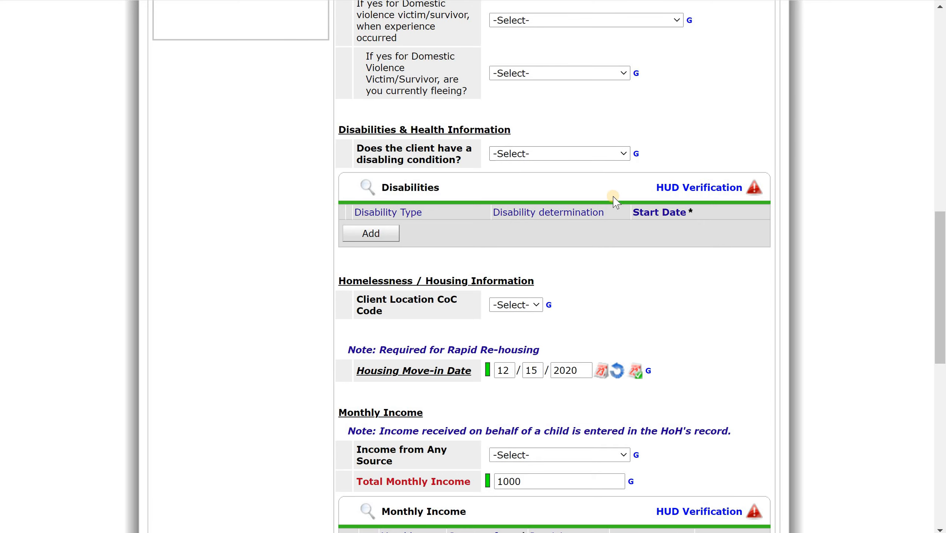
{"action": "scroll", "coordinate": [616, 203], "scroll_direction": "down", "scroll_amount": 2}
{"action": "scroll", "coordinate": [616, 206], "scroll_direction": "down", "scroll_amount": 1}
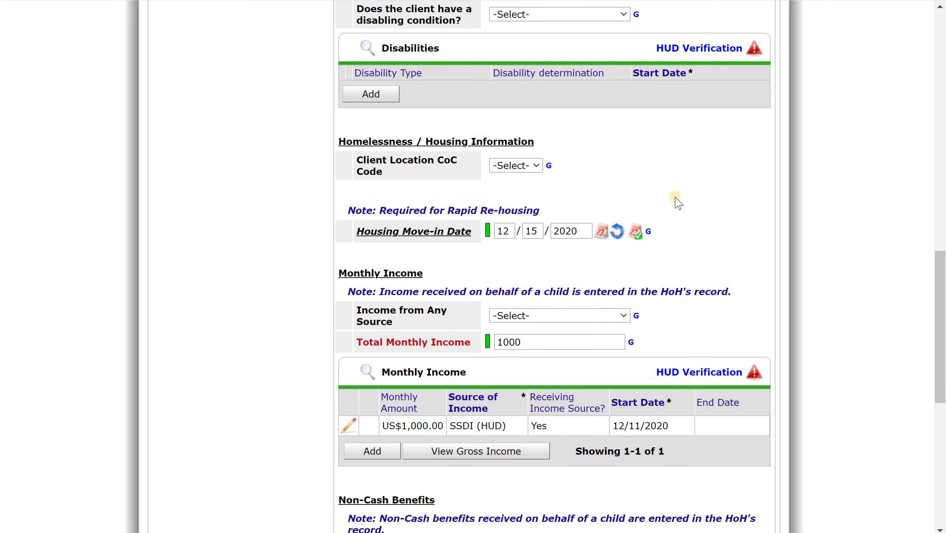
{"action": "scroll", "coordinate": [707, 320], "scroll_direction": "down", "scroll_amount": 1}
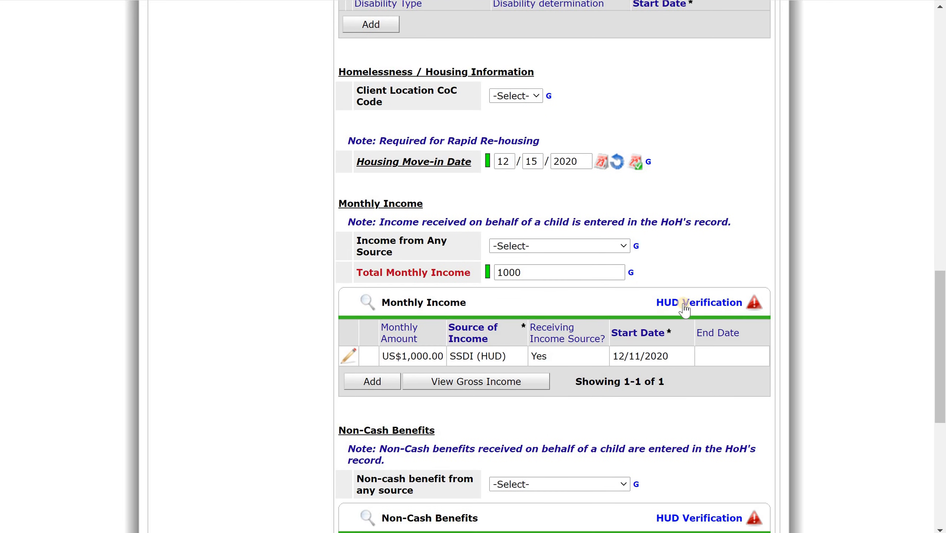
{"action": "scroll", "coordinate": [267, 332], "scroll_direction": "down", "scroll_amount": 2}
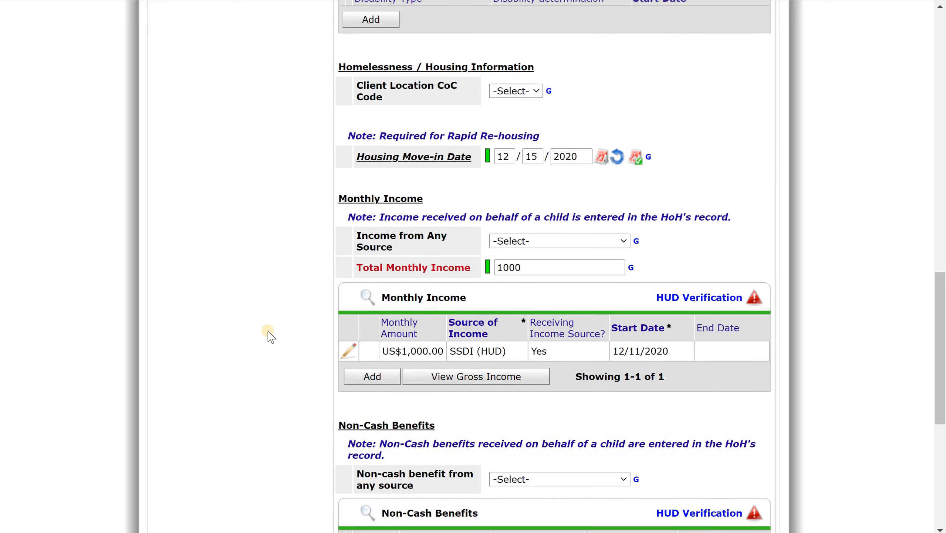
Step: Close the entry/exit data and leave the Enter Data As mode for the AL501-(HP) provider
{"action": "left_click_drag", "start_coordinate": [944, 350], "coordinate": [928, 15]}
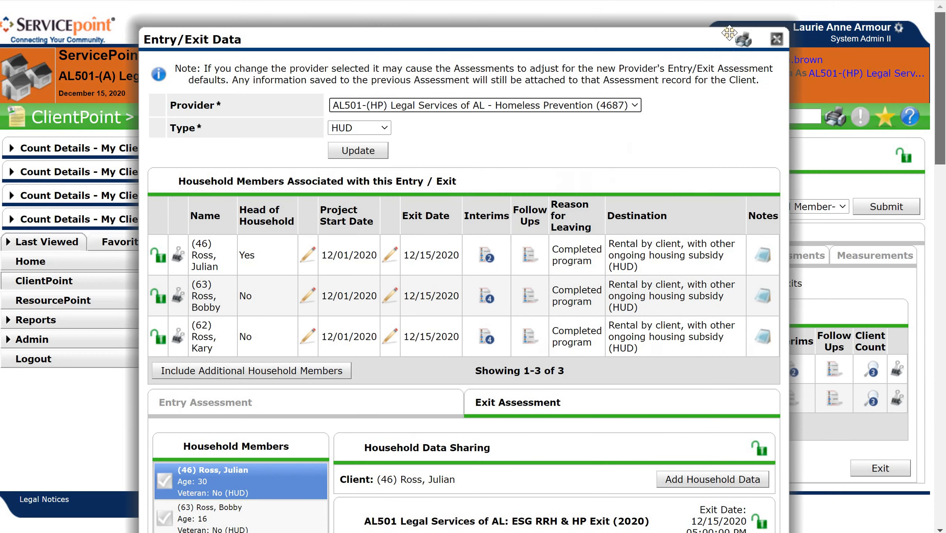
{"action": "left_click", "coordinate": [776, 39]}
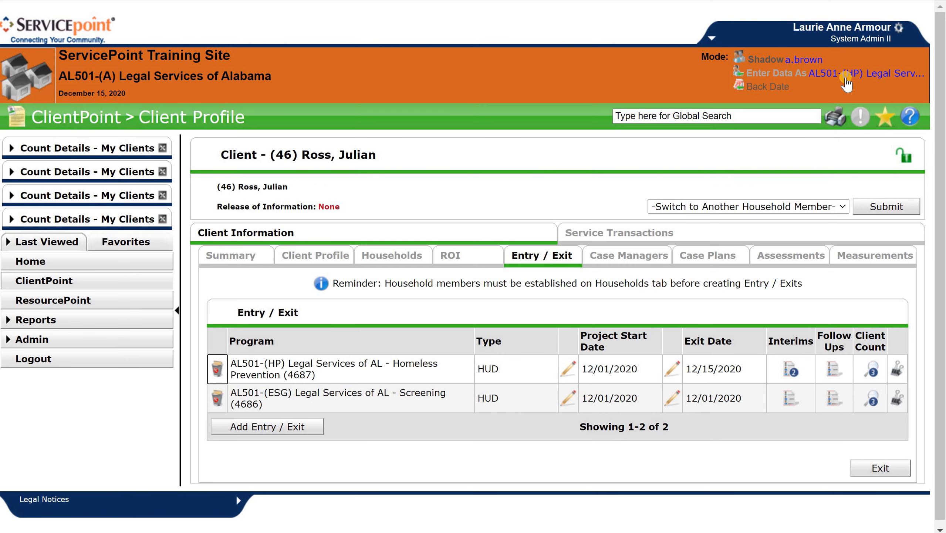
{"action": "left_click", "coordinate": [882, 74]}
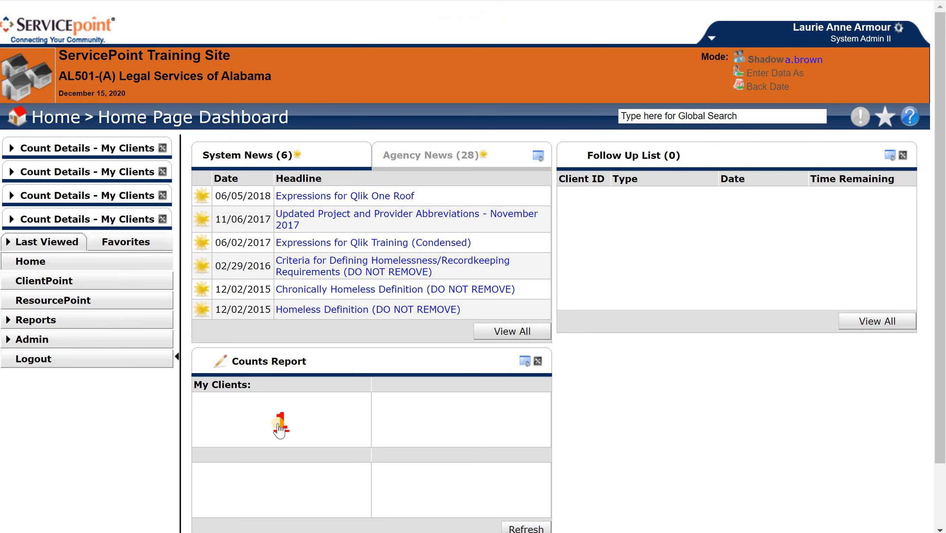
Step: Open the client's profile from the My Clients count in the Counts Report
{"action": "left_click", "coordinate": [281, 429]}
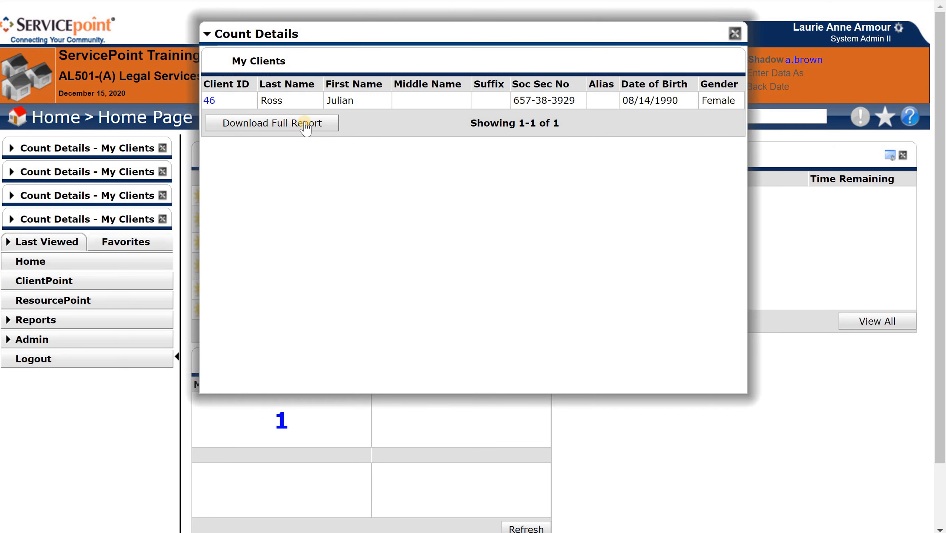
{"action": "left_click", "coordinate": [210, 100]}
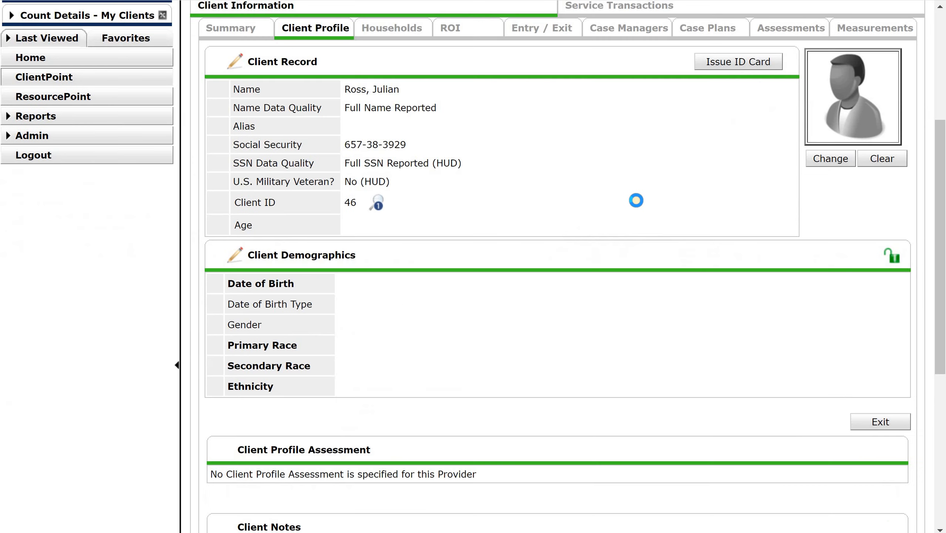
{"action": "scroll", "coordinate": [656, 203], "scroll_direction": "down", "scroll_amount": 5}
{"action": "scroll", "coordinate": [606, 341], "scroll_direction": "up", "scroll_amount": 5}
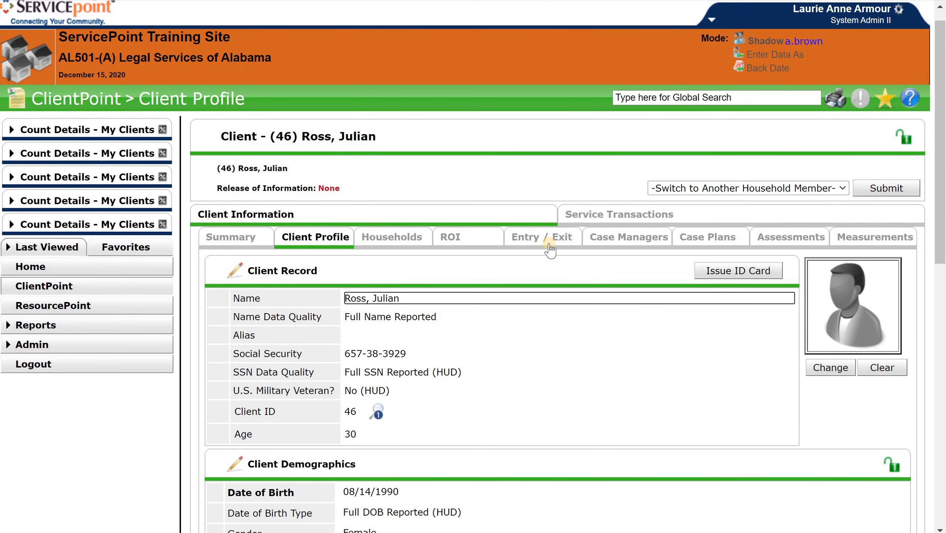
Step: Open the exit data of the client's AL501-(HP) Homeless Prevention entry, save it and continue to the exit assessment
{"action": "left_click", "coordinate": [550, 247]}
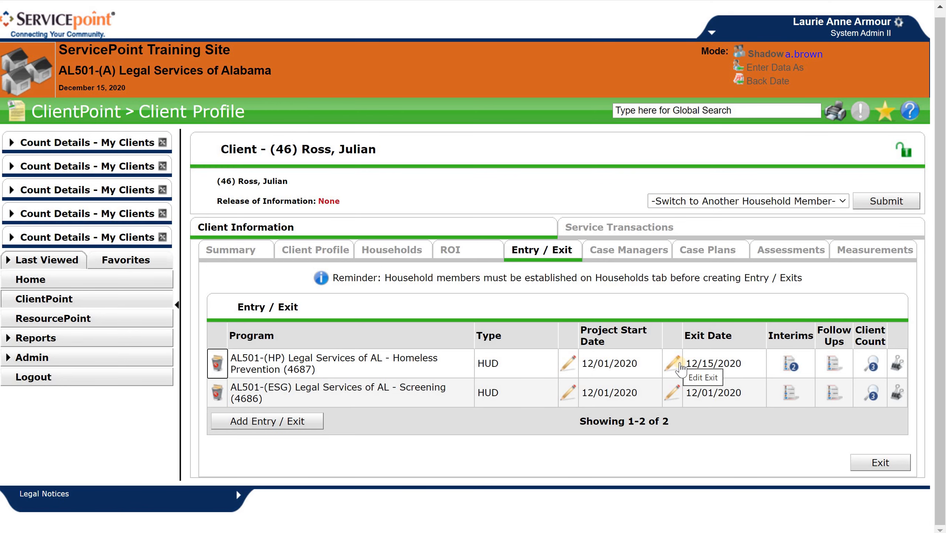
{"action": "left_click", "coordinate": [675, 364]}
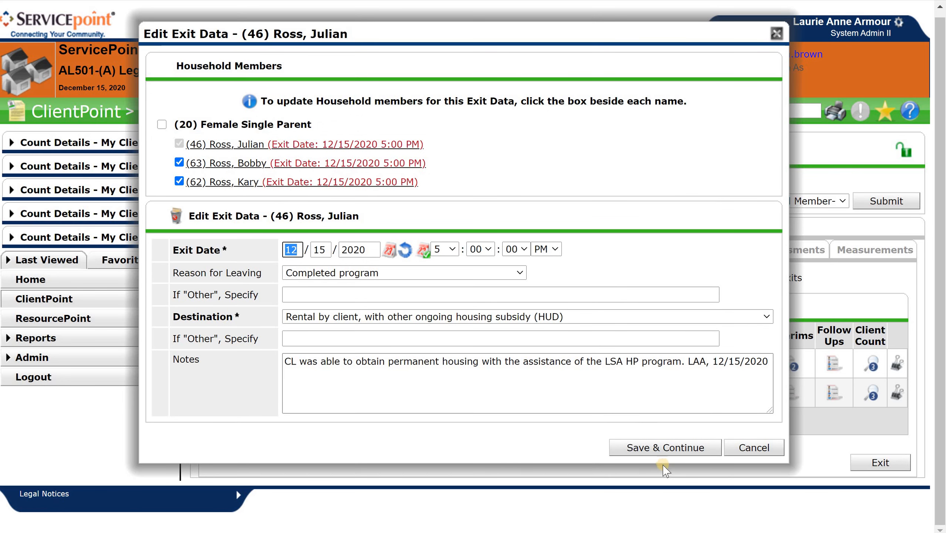
{"action": "left_click", "coordinate": [659, 446]}
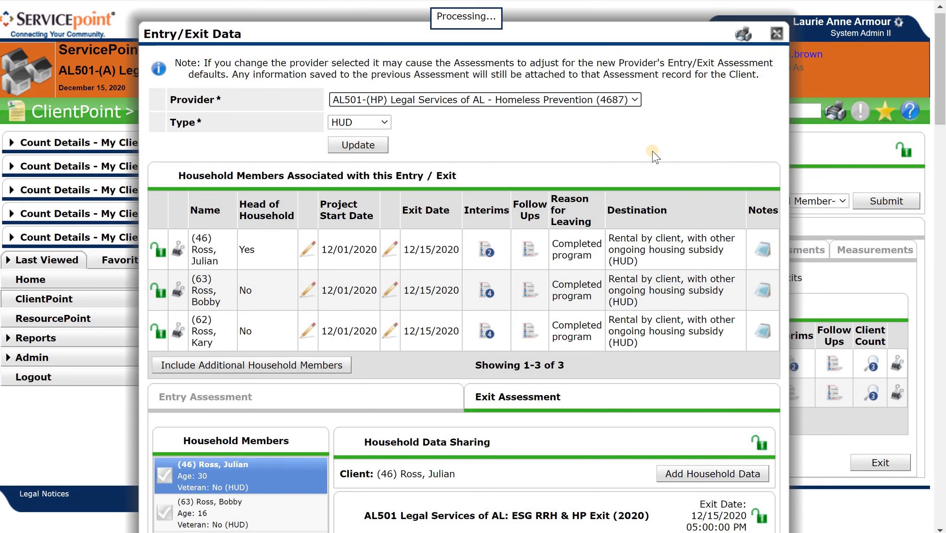
Step: Set the subsidy information for a move to a new housing unit to Without an on-going subsidy
{"action": "scroll", "coordinate": [649, 229], "scroll_direction": "down", "scroll_amount": 10}
{"action": "scroll", "coordinate": [667, 246], "scroll_direction": "down", "scroll_amount": 3}
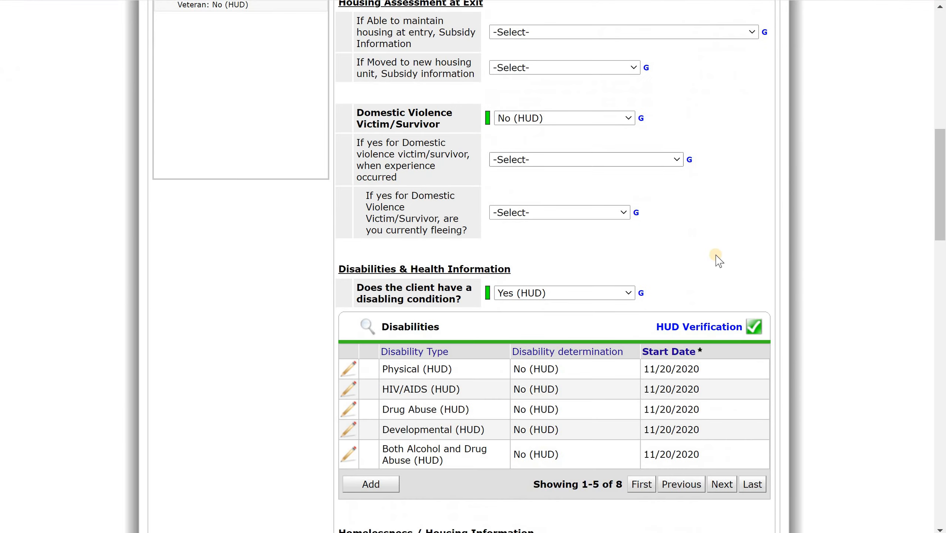
{"action": "scroll", "coordinate": [658, 254], "scroll_direction": "up", "scroll_amount": 13}
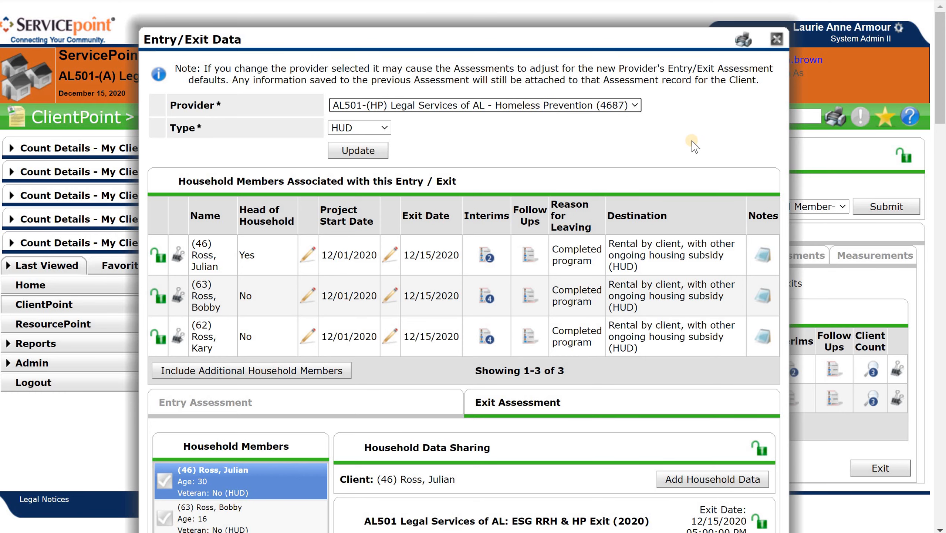
{"action": "scroll", "coordinate": [691, 143], "scroll_direction": "down", "scroll_amount": 8}
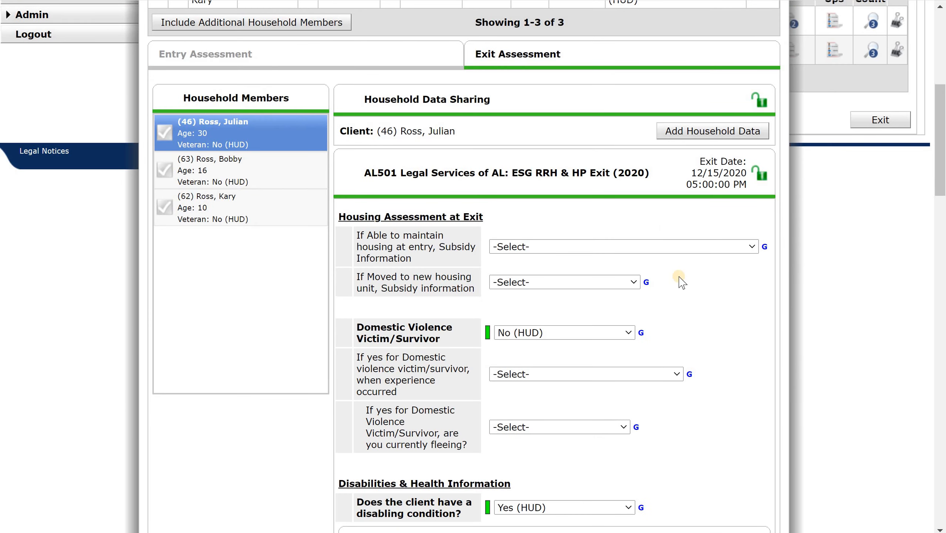
{"action": "scroll", "coordinate": [680, 276], "scroll_direction": "down", "scroll_amount": 2}
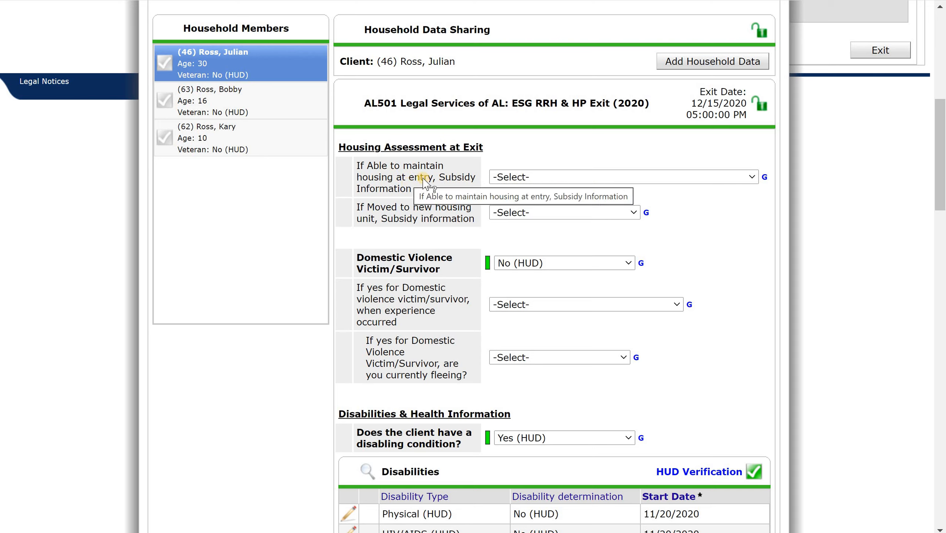
{"action": "left_click", "coordinate": [584, 182]}
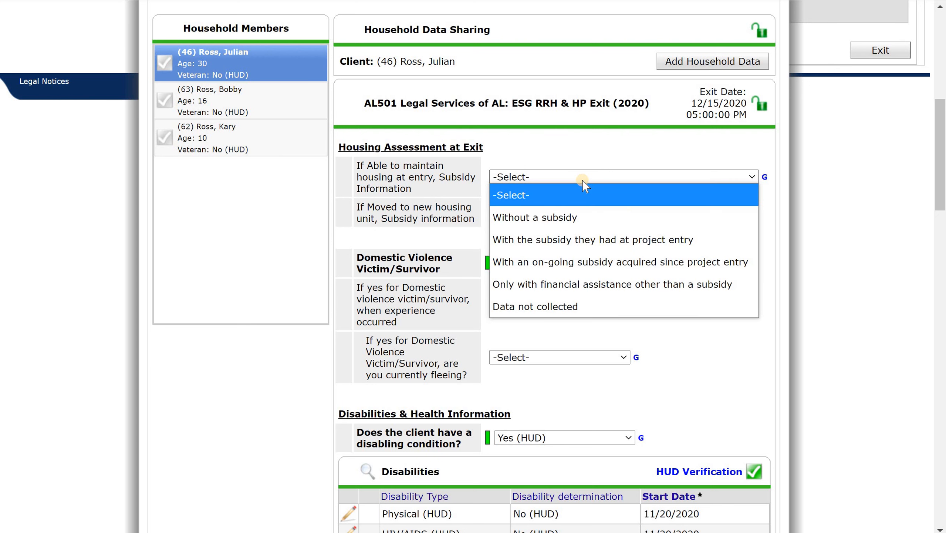
{"action": "left_click", "coordinate": [391, 223]}
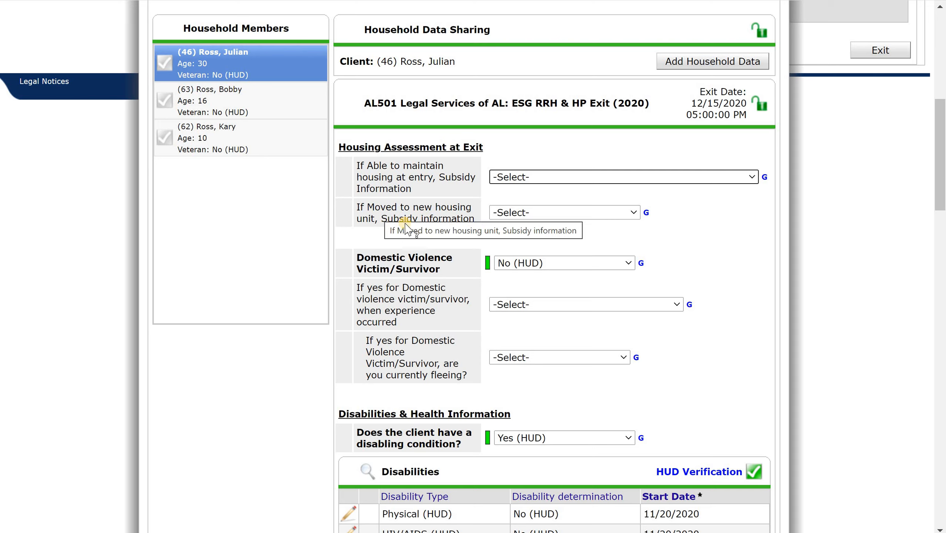
{"action": "left_click", "coordinate": [528, 220]}
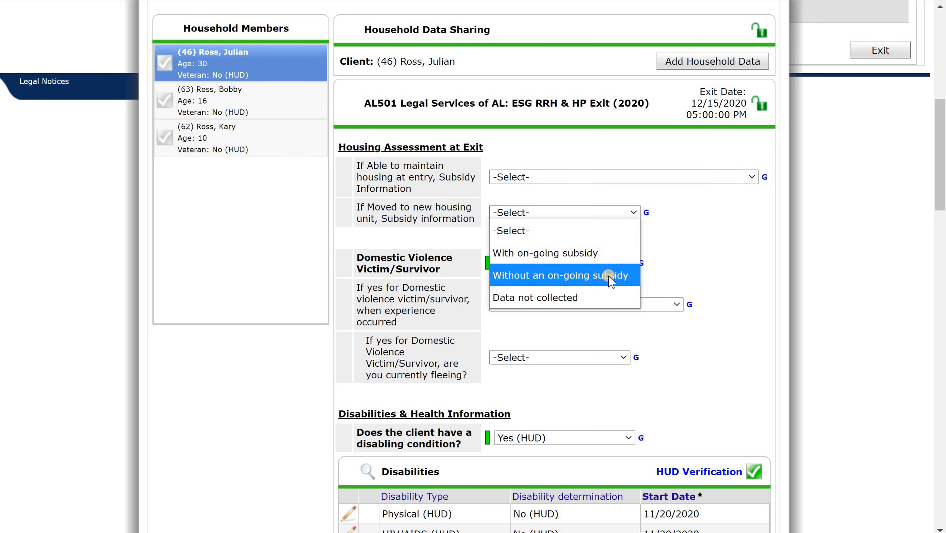
{"action": "left_click", "coordinate": [541, 275]}
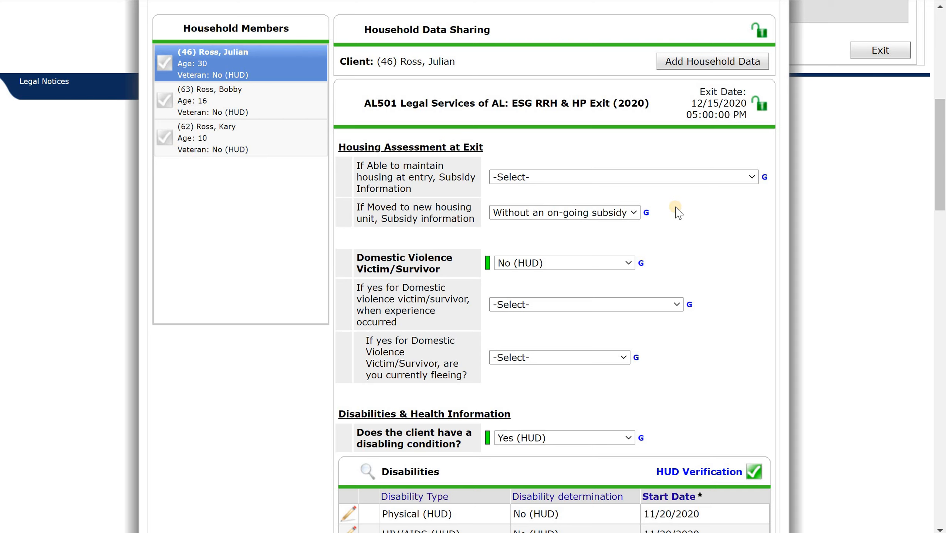
{"action": "left_click", "coordinate": [688, 220]}
Step: Review the domestic violence, disabilities, housing move-in date and monthly income sections of the exit assessment
{"action": "scroll", "coordinate": [751, 253], "scroll_direction": "down", "scroll_amount": 5}
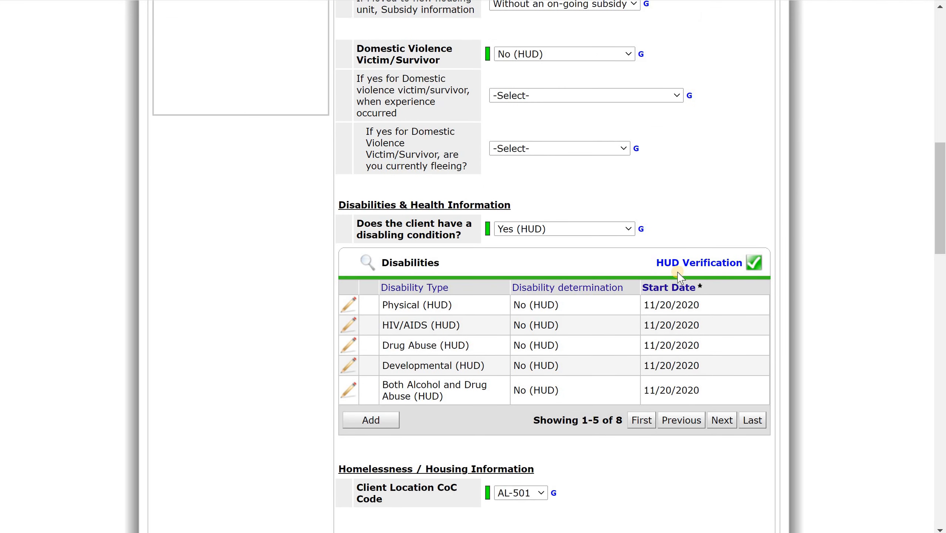
{"action": "scroll", "coordinate": [678, 279], "scroll_direction": "down", "scroll_amount": 3}
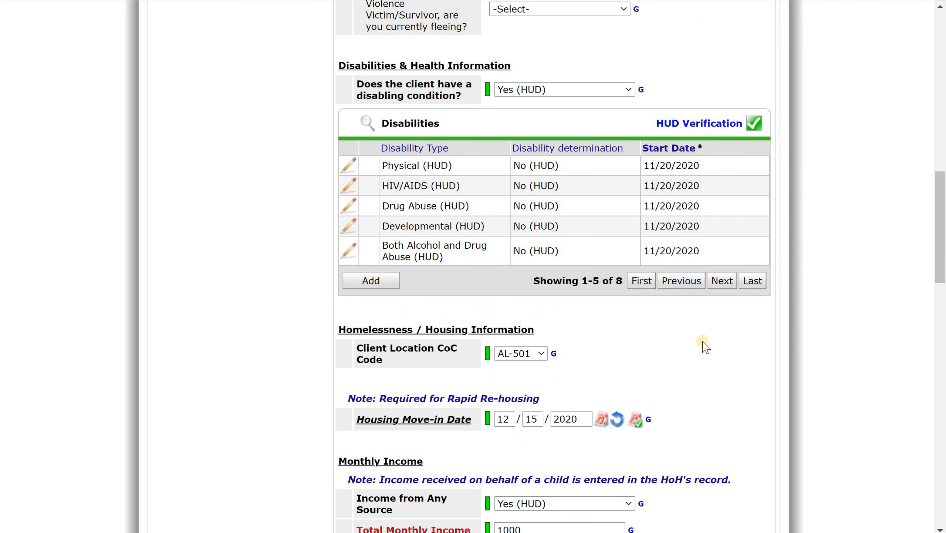
{"action": "scroll", "coordinate": [704, 350], "scroll_direction": "down", "scroll_amount": 2}
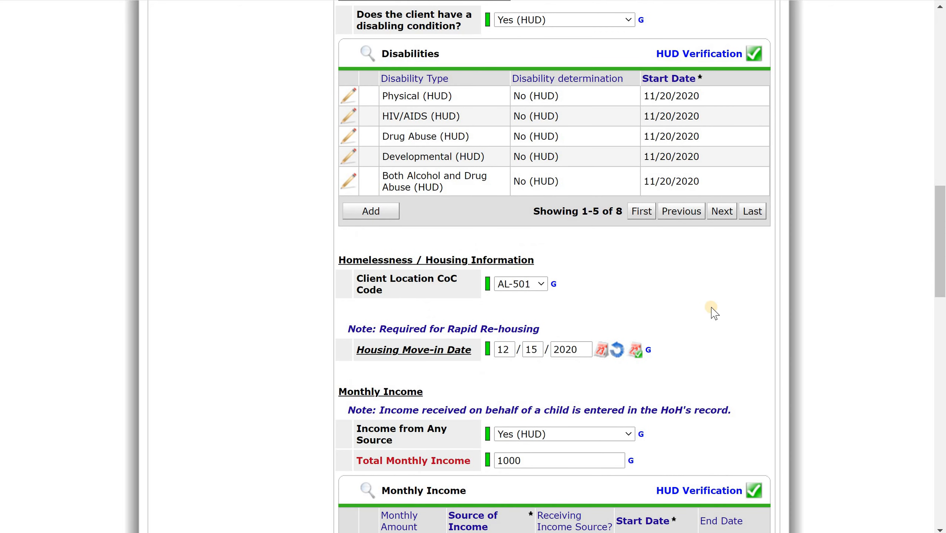
{"action": "scroll", "coordinate": [717, 315], "scroll_direction": "down", "scroll_amount": 2}
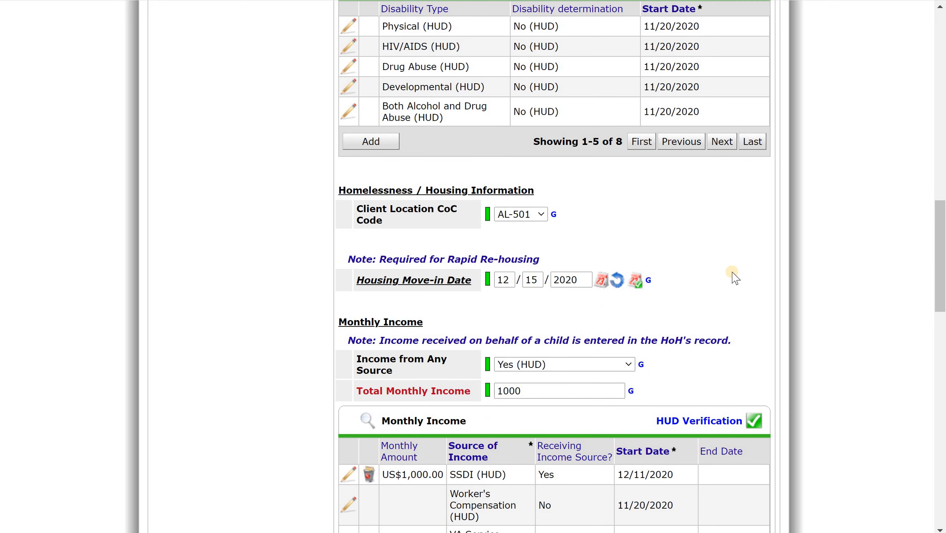
{"action": "scroll", "coordinate": [734, 277], "scroll_direction": "down", "scroll_amount": 2}
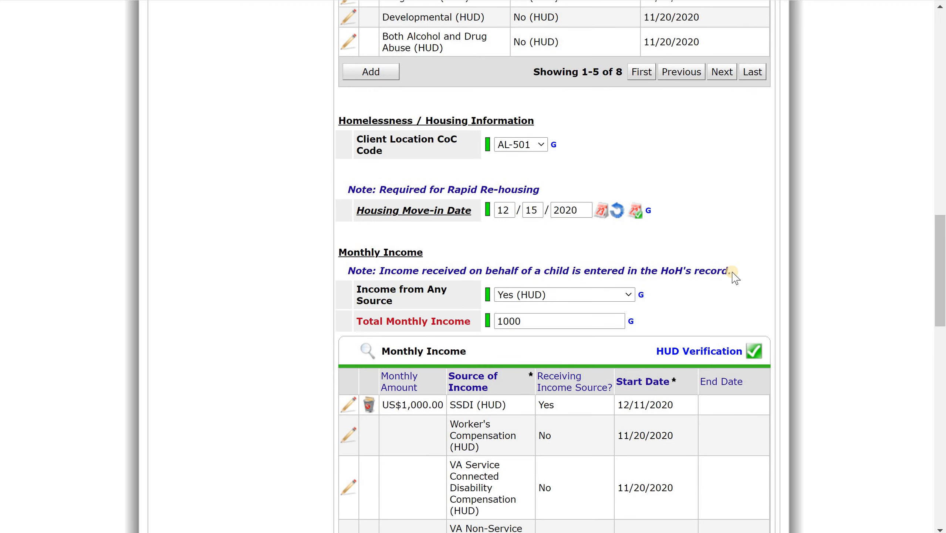
{"action": "scroll", "coordinate": [534, 267], "scroll_direction": "down", "scroll_amount": 2}
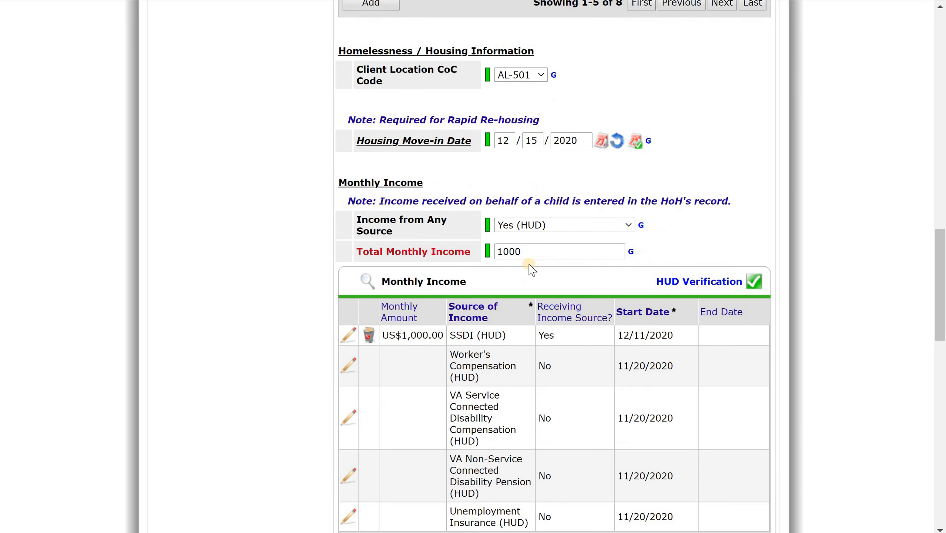
{"action": "scroll", "coordinate": [606, 311], "scroll_direction": "down", "scroll_amount": 2}
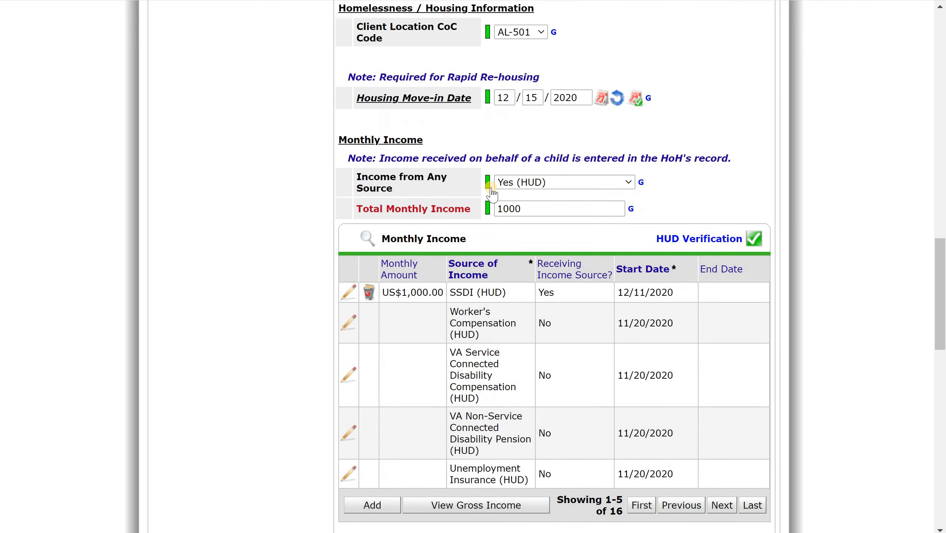
{"action": "scroll", "coordinate": [582, 311], "scroll_direction": "down", "scroll_amount": 5}
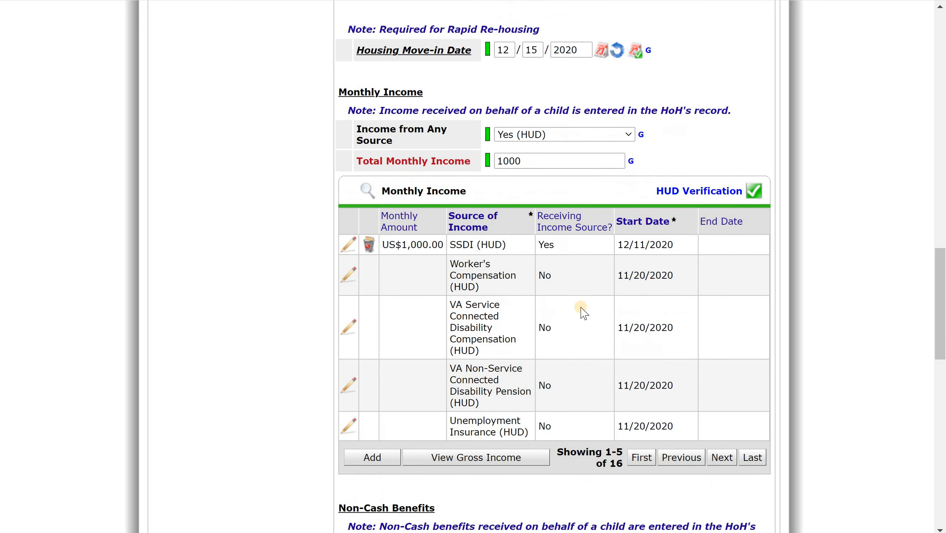
Step: Set the Total Monthly Income in the exit assessment to 1500
{"action": "scroll", "coordinate": [579, 309], "scroll_direction": "up", "scroll_amount": 5}
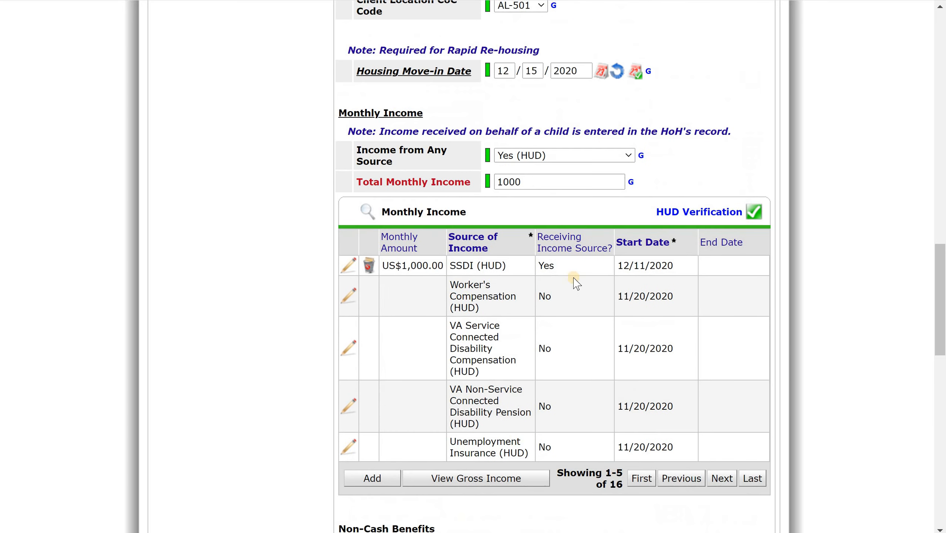
{"action": "double_click", "coordinate": [526, 182]}
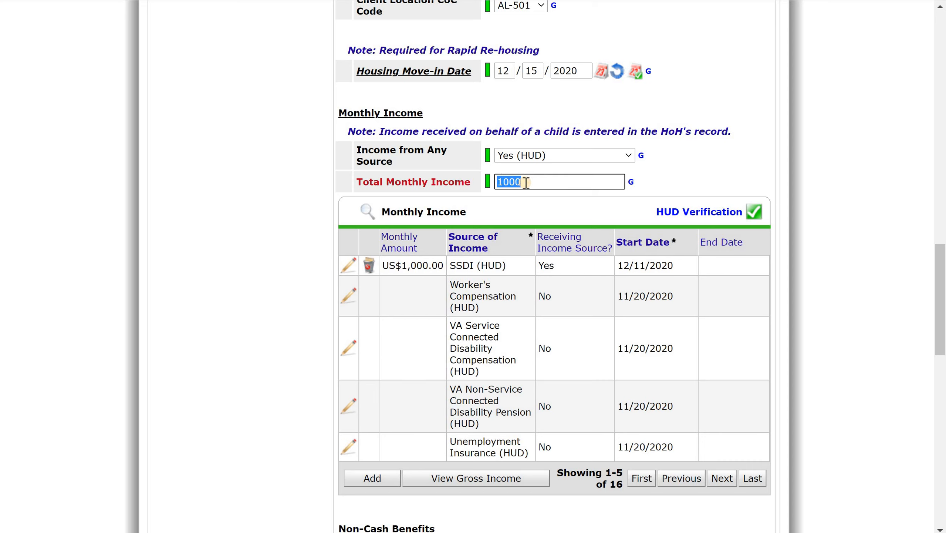
{"action": "type", "text": "1500"}
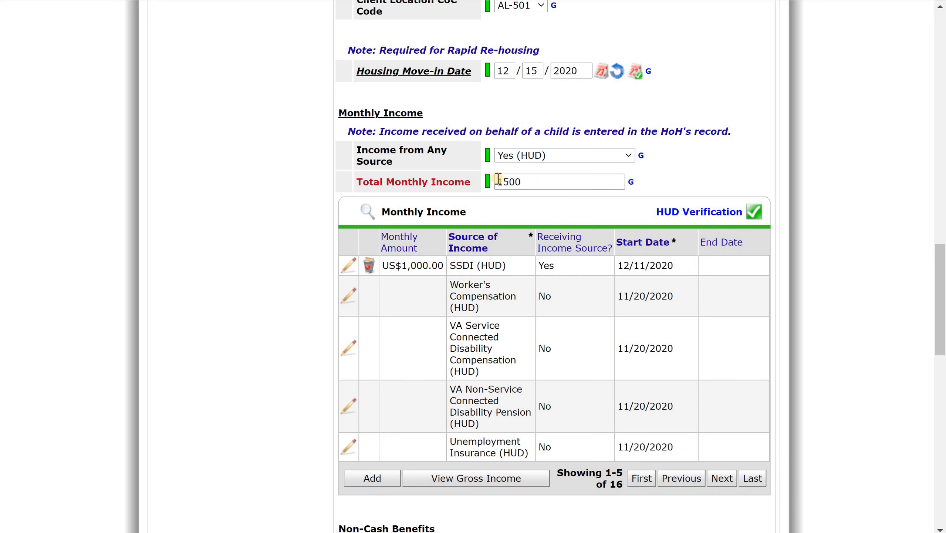
Step: From the full list of monthly income records, give the $1,000 SSDI record an end date of 12/14/2020 and save it
{"action": "left_click", "coordinate": [367, 209]}
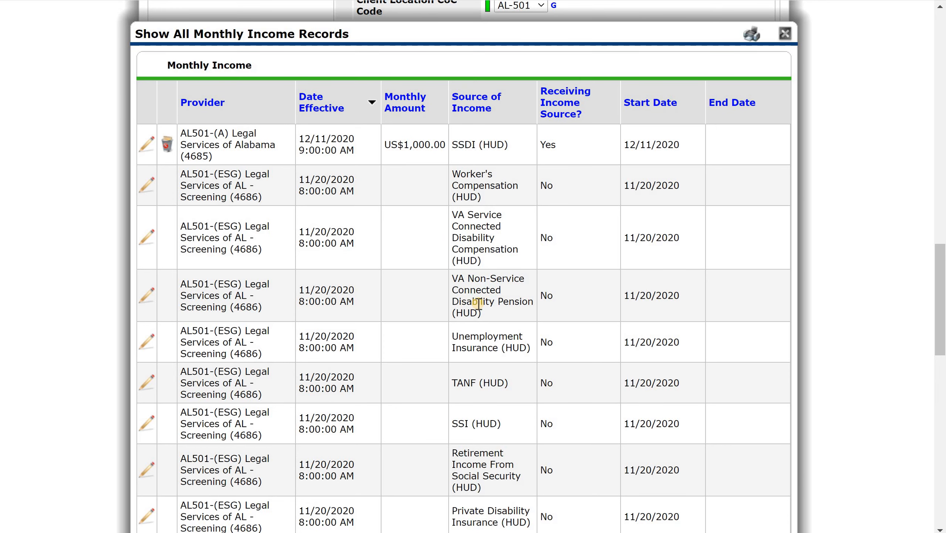
{"action": "scroll", "coordinate": [478, 303], "scroll_direction": "down", "scroll_amount": 3}
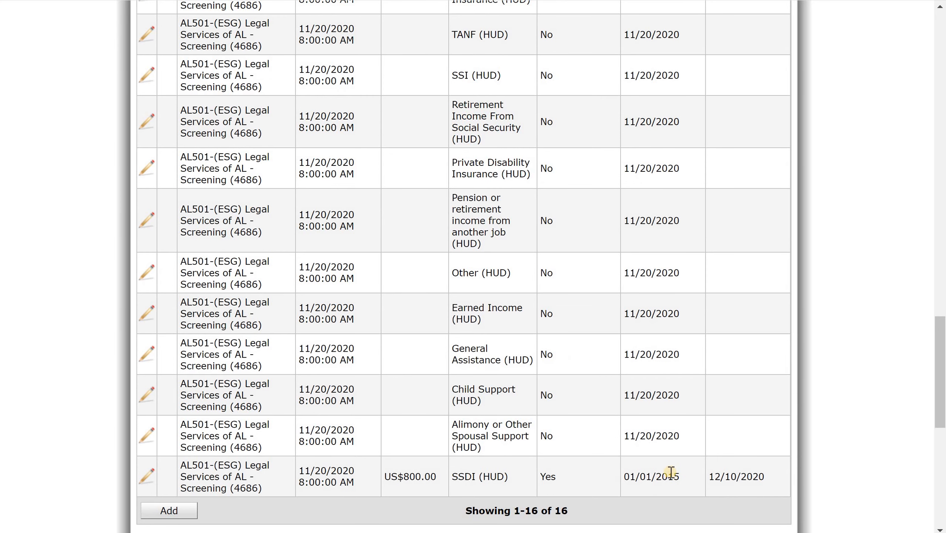
{"action": "scroll", "coordinate": [565, 434], "scroll_direction": "up", "scroll_amount": 10}
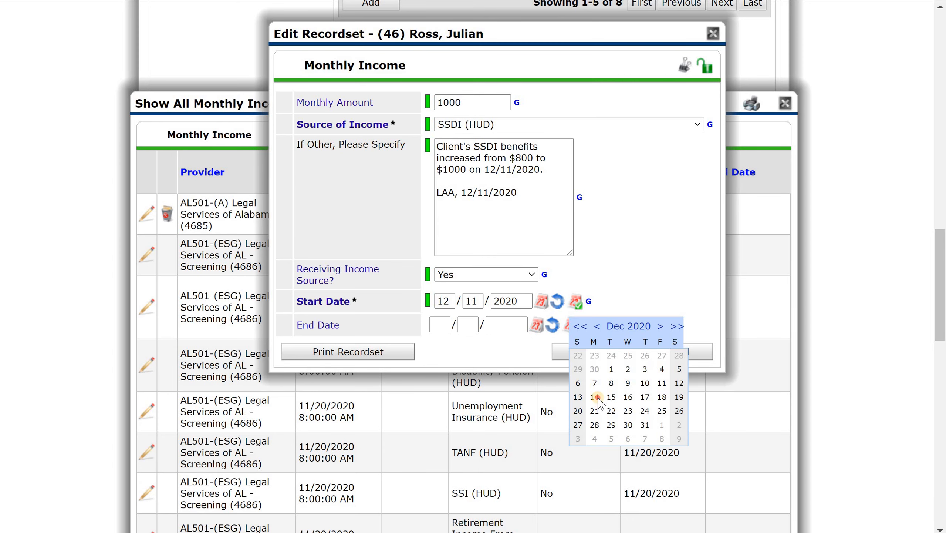
{"action": "left_click", "coordinate": [596, 397]}
{"action": "left_click", "coordinate": [590, 350]}
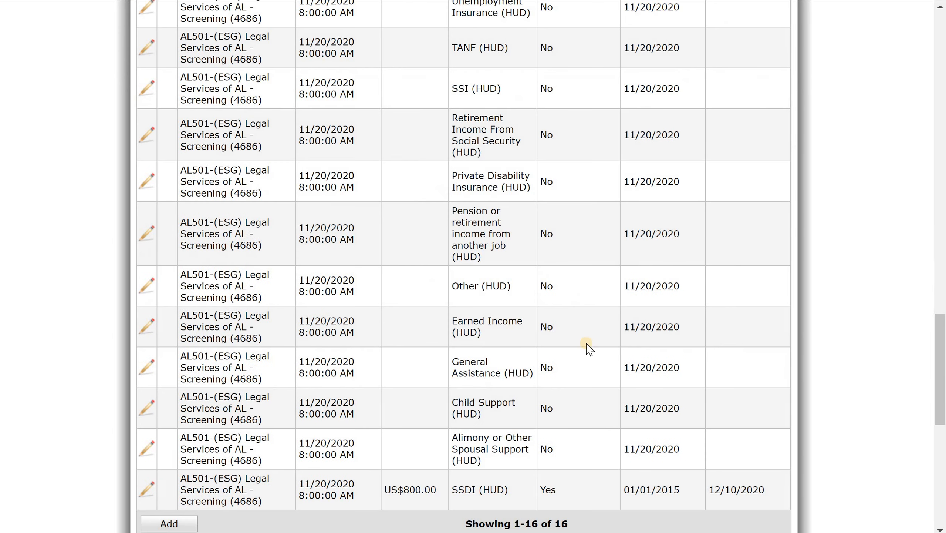
{"action": "scroll", "coordinate": [602, 293], "scroll_direction": "up", "scroll_amount": 8}
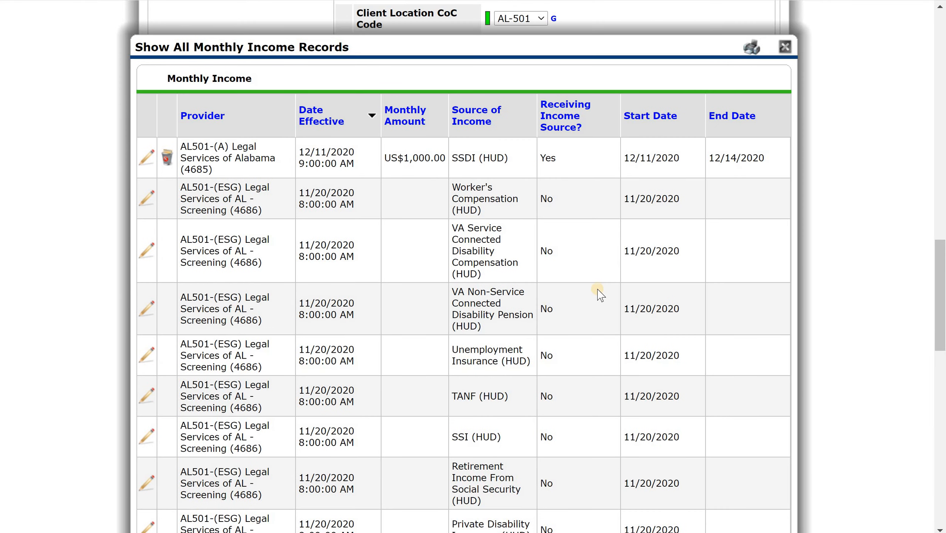
Step: Add and save a monthly income record of 1500 from SSDI (HUD), with Receiving Income Source set to Yes and start date 12/15/2020
{"action": "scroll", "coordinate": [306, 299], "scroll_direction": "down", "scroll_amount": 10}
{"action": "left_click", "coordinate": [169, 453]}
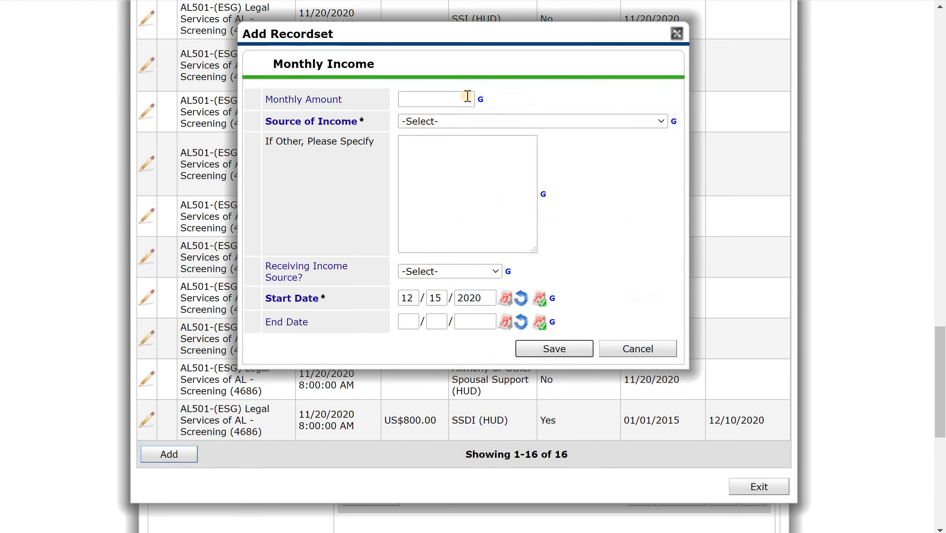
{"action": "left_click", "coordinate": [458, 99]}
{"action": "type", "text": "1"}
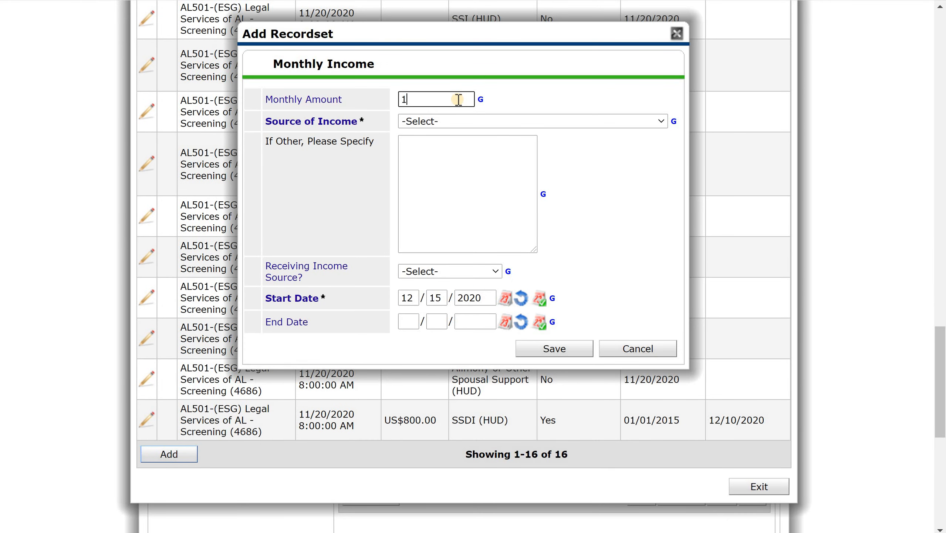
{"action": "type", "text": "500"}
{"action": "left_click", "coordinate": [476, 120]}
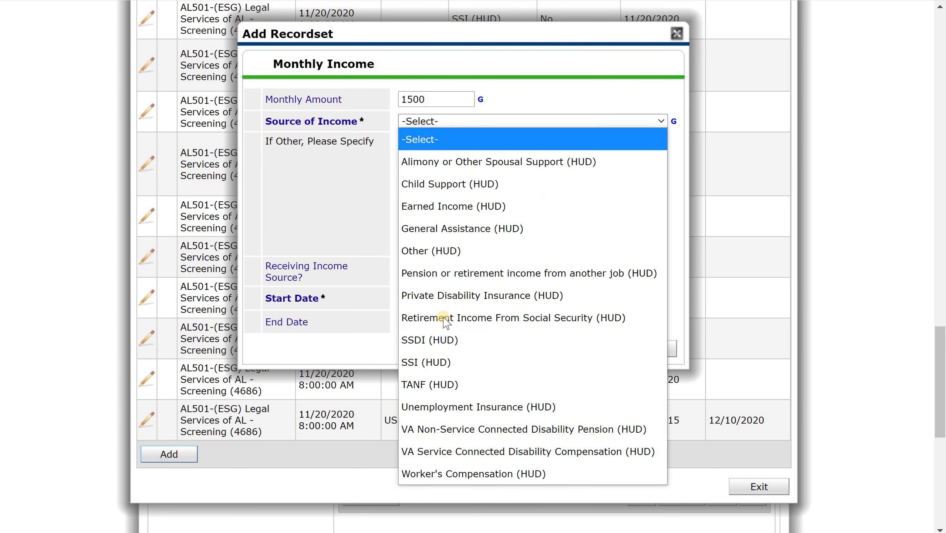
{"action": "left_click", "coordinate": [433, 340]}
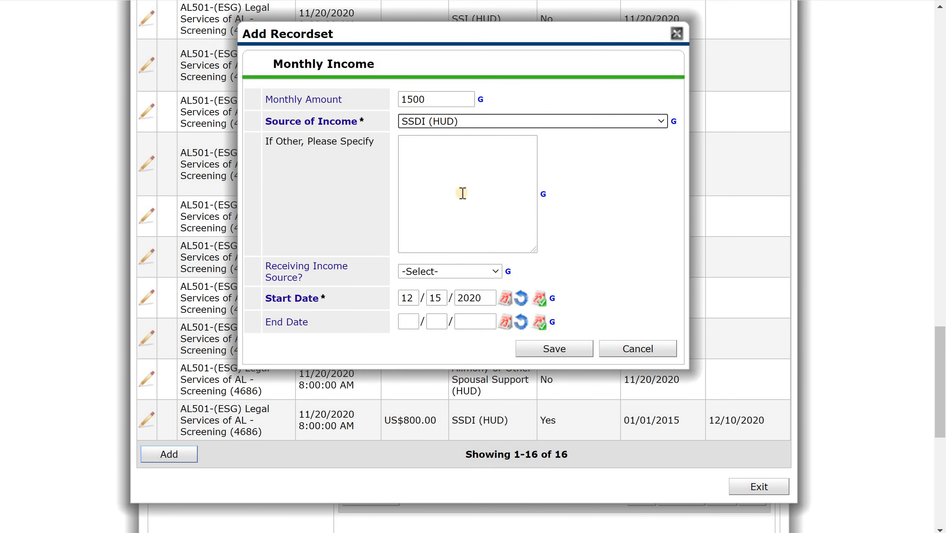
{"action": "left_click", "coordinate": [451, 272]}
{"action": "left_click", "coordinate": [433, 310]}
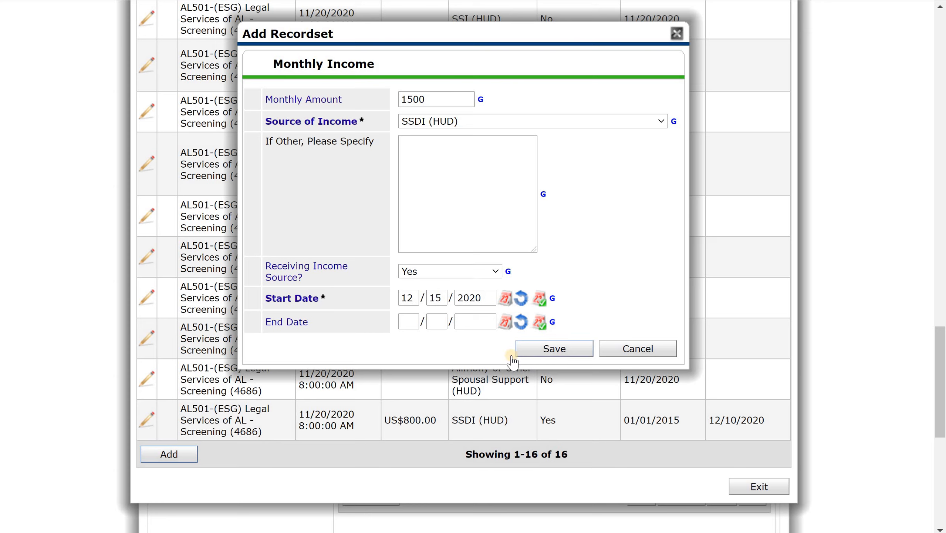
{"action": "left_click", "coordinate": [549, 354]}
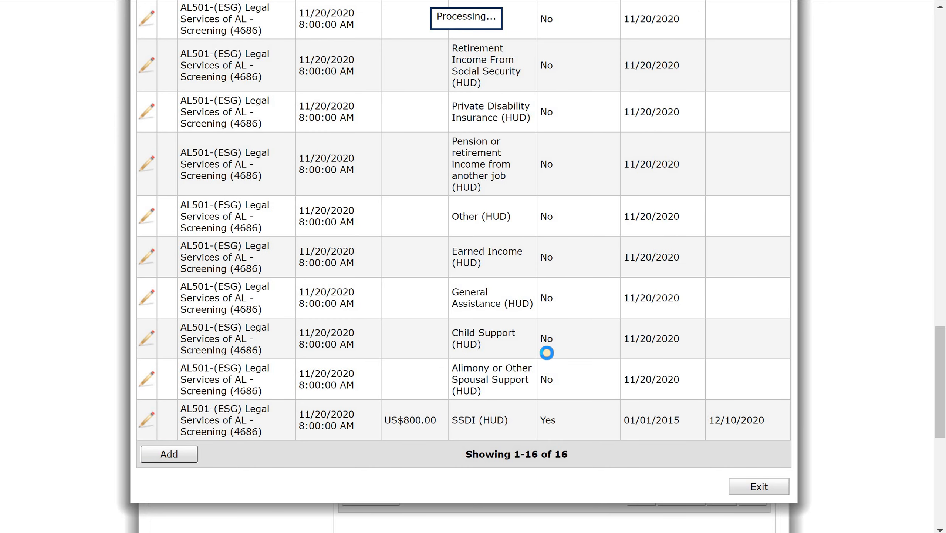
Step: Sort the monthly income records by source of income, check the SSDI entries and close the list
{"action": "scroll", "coordinate": [603, 351], "scroll_direction": "up", "scroll_amount": 8}
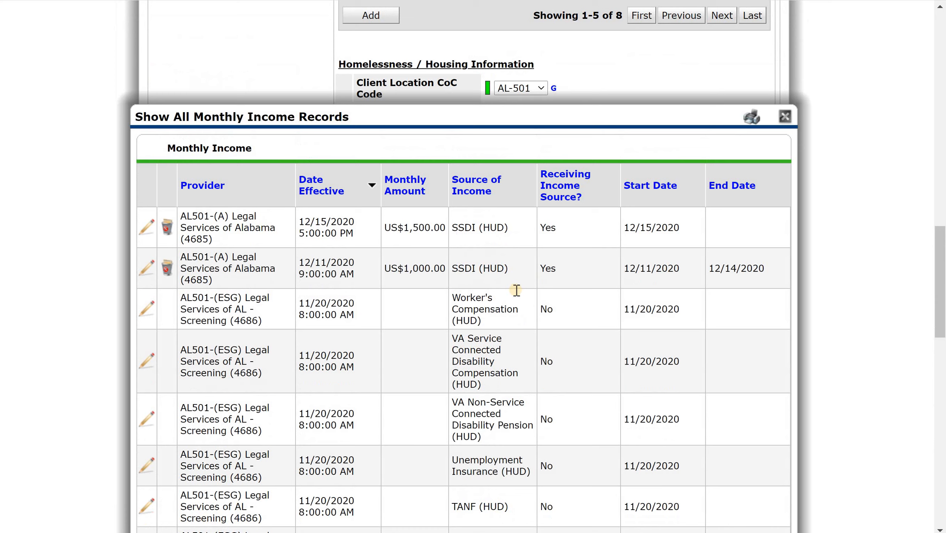
{"action": "left_click", "coordinate": [481, 188]}
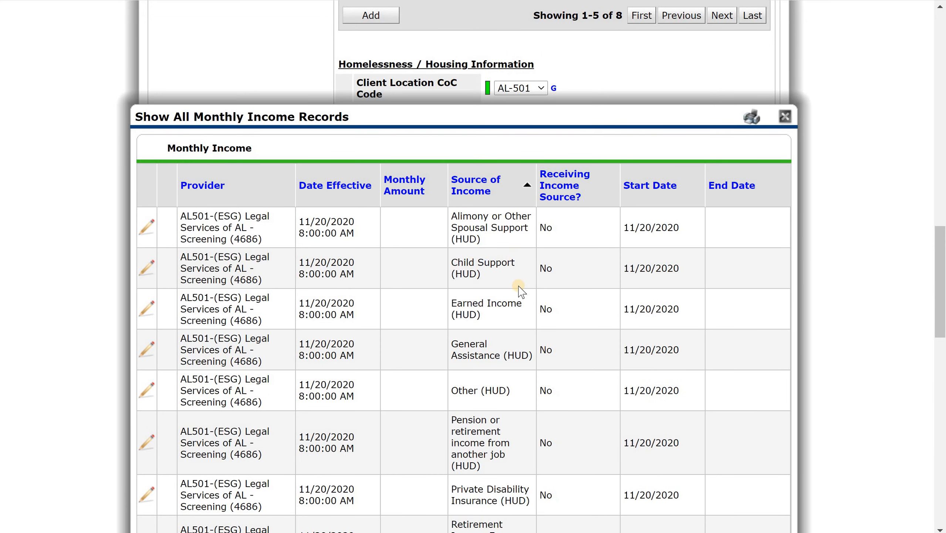
{"action": "scroll", "coordinate": [518, 290], "scroll_direction": "down", "scroll_amount": 5}
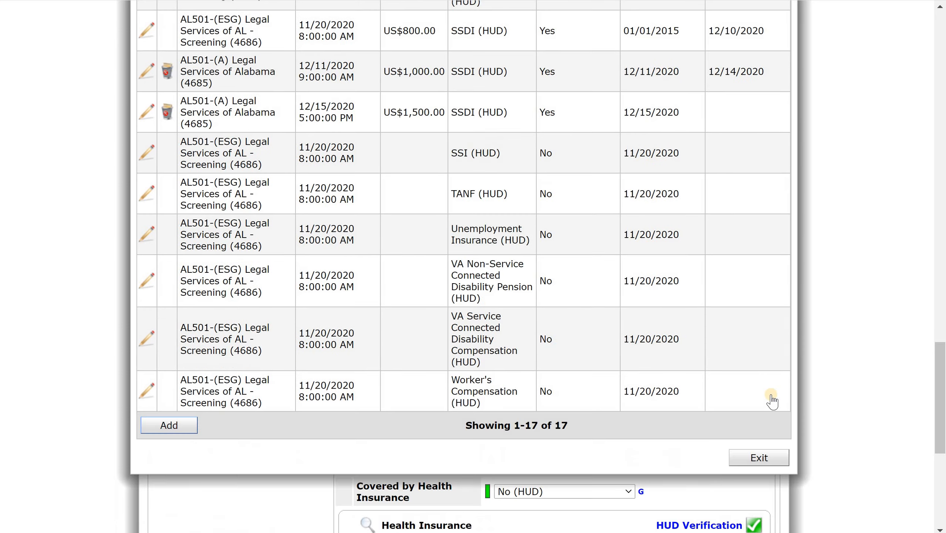
{"action": "left_click", "coordinate": [753, 386]}
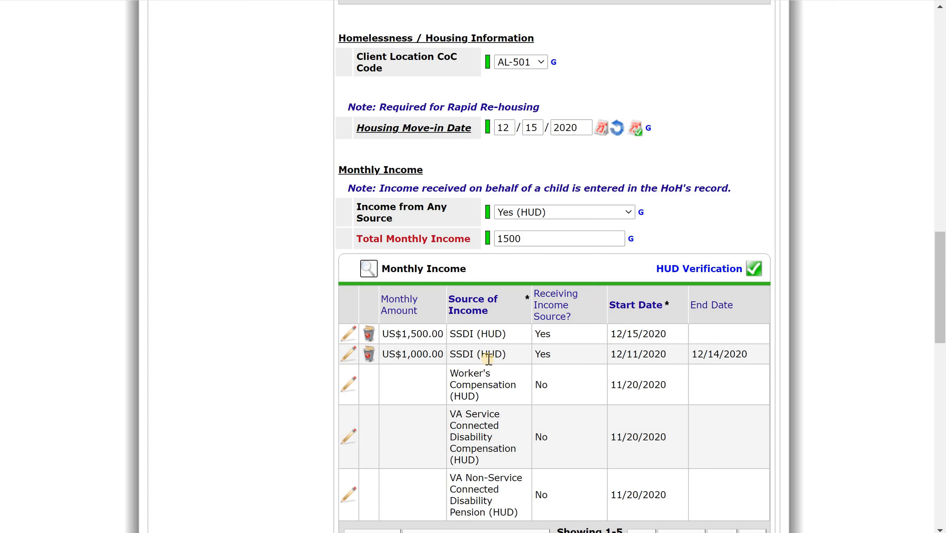
Step: Check the non-cash benefits and health insurance sections, and save and exit the exit assessment
{"action": "scroll", "coordinate": [448, 349], "scroll_direction": "down", "scroll_amount": 10}
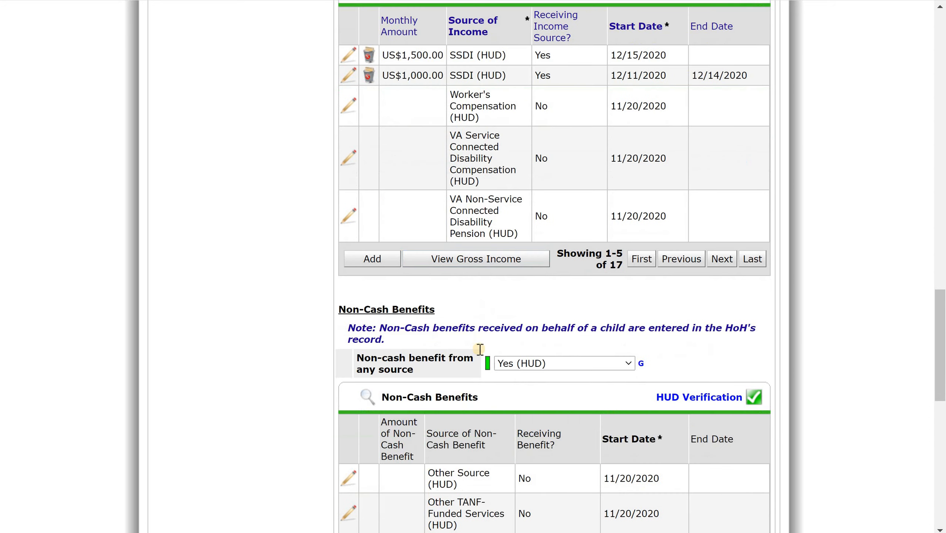
{"action": "scroll", "coordinate": [638, 333], "scroll_direction": "down", "scroll_amount": 8}
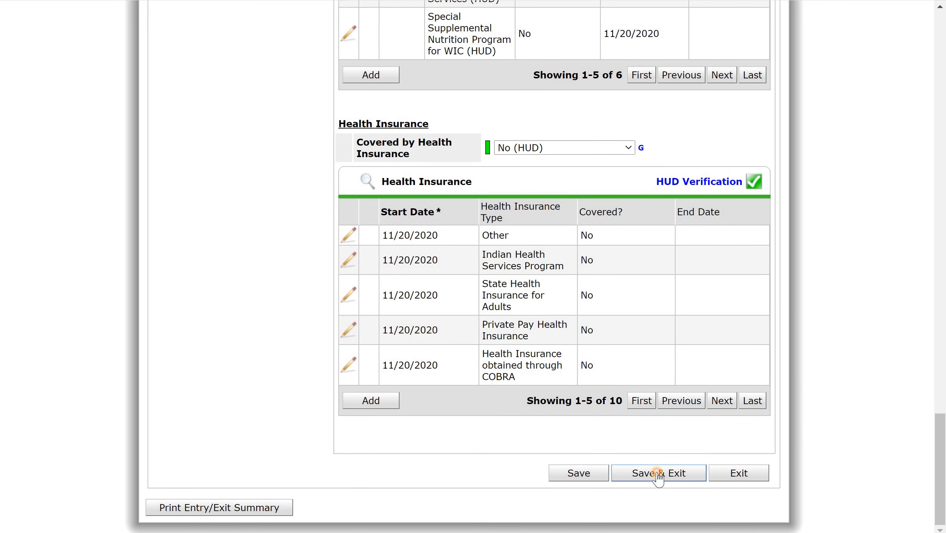
{"action": "left_click", "coordinate": [658, 474]}
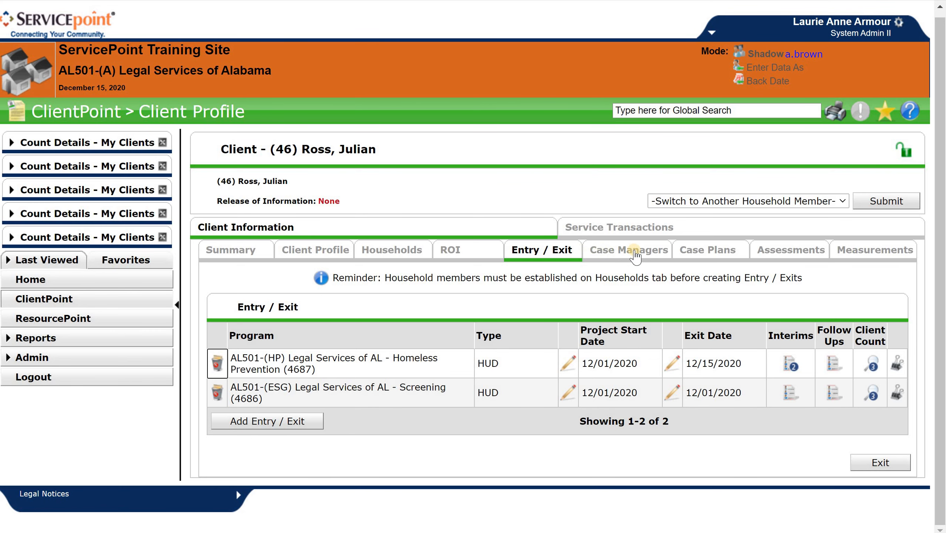
Step: Set the end date of the client's case manager assignment to the current date, 12/15/2020, and save it
{"action": "left_click", "coordinate": [635, 253]}
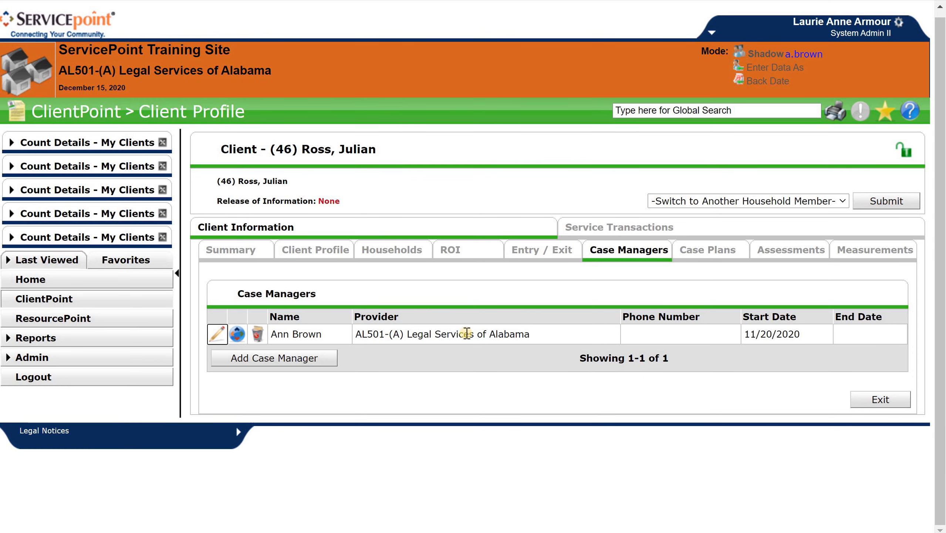
{"action": "left_click", "coordinate": [217, 336]}
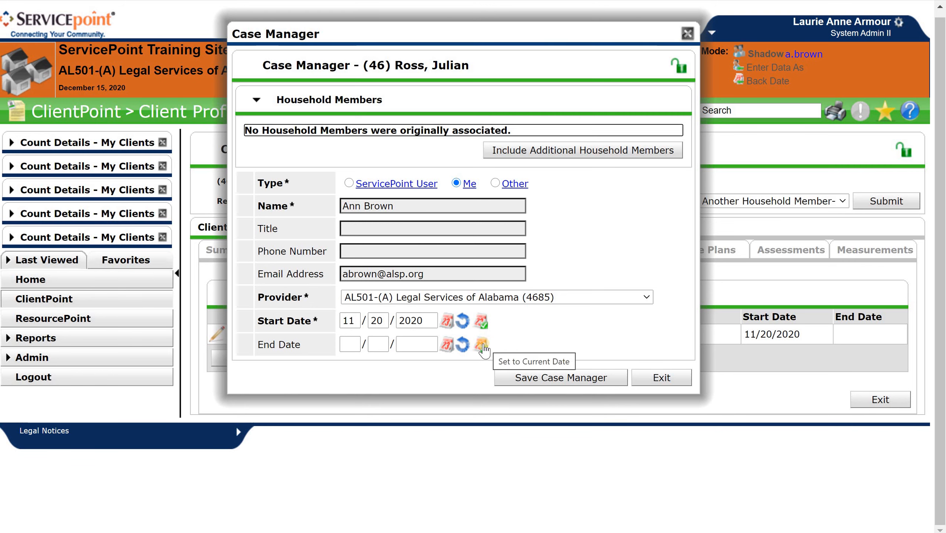
{"action": "left_click", "coordinate": [484, 346]}
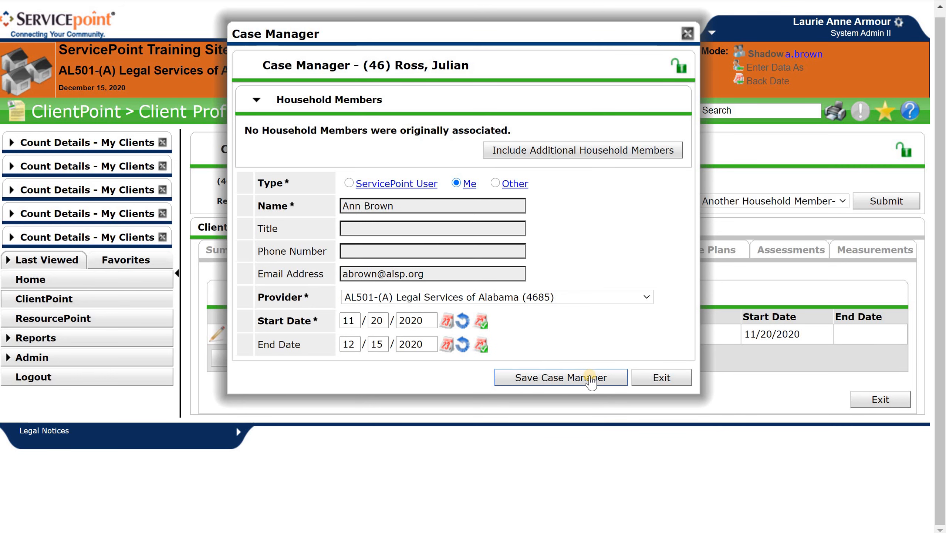
{"action": "left_click", "coordinate": [612, 378]}
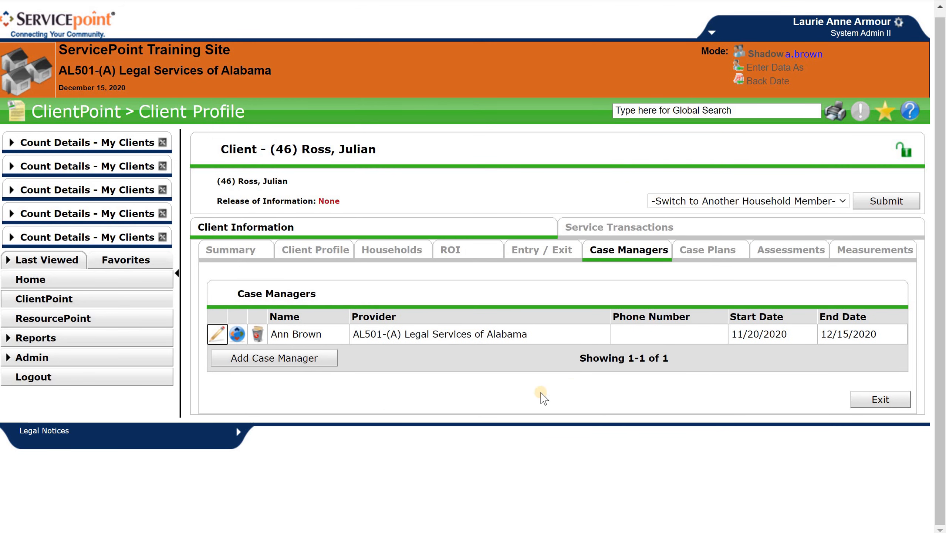
Step: Return to the Home Page Dashboard and refresh the Counts Report
{"action": "left_click", "coordinate": [41, 280]}
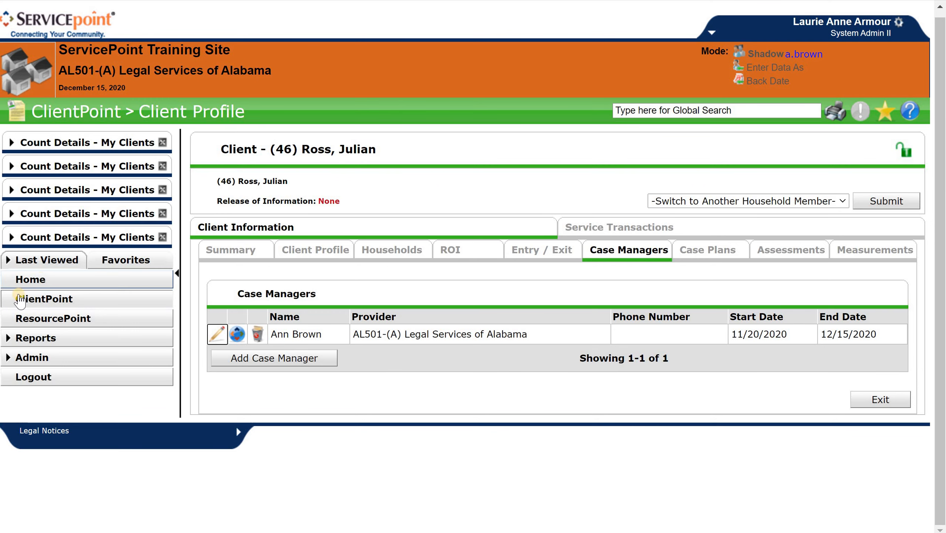
{"action": "scroll", "coordinate": [615, 451], "scroll_direction": "down", "scroll_amount": 2}
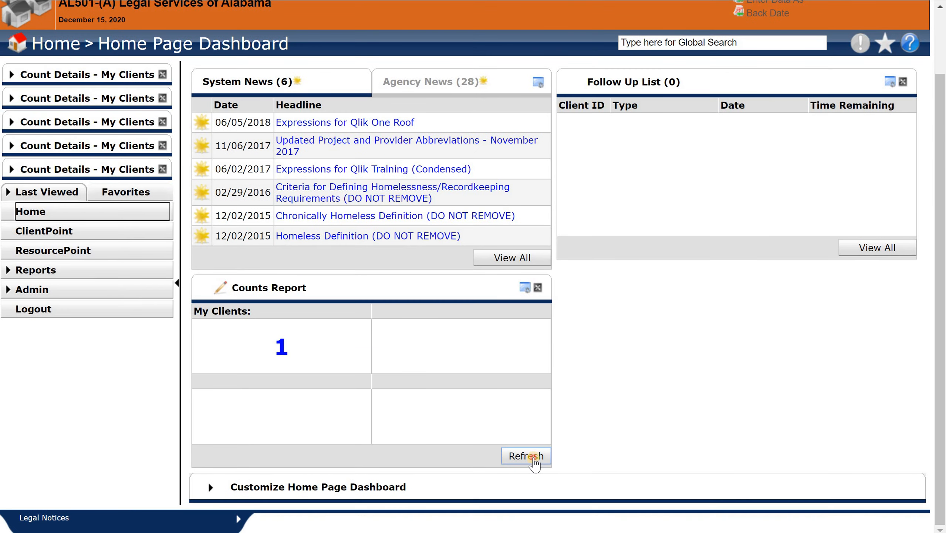
{"action": "left_click", "coordinate": [527, 455]}
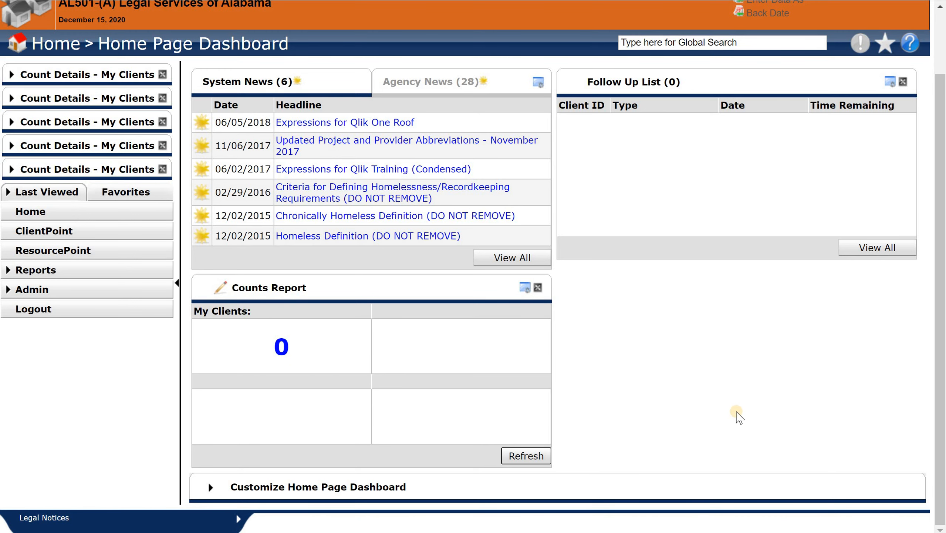
{"action": "scroll", "coordinate": [727, 420], "scroll_direction": "up", "scroll_amount": 2}
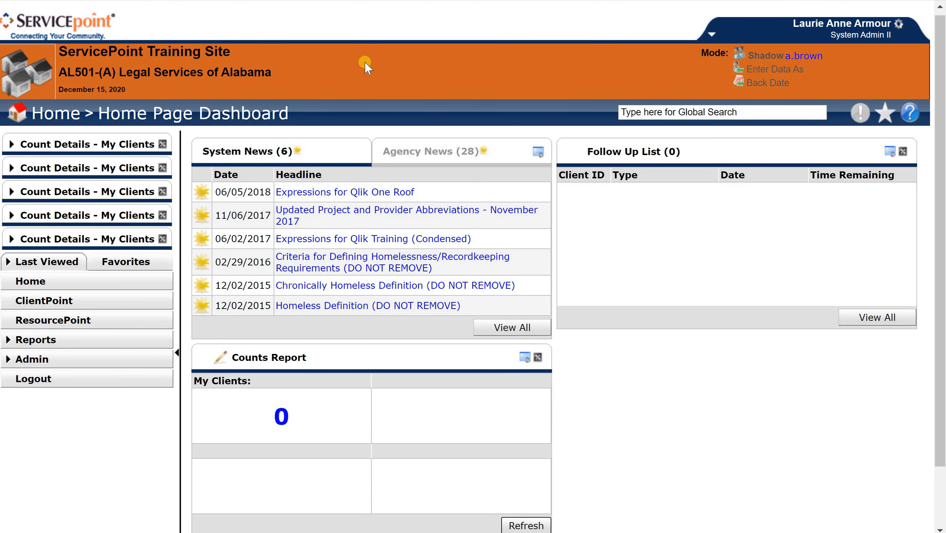